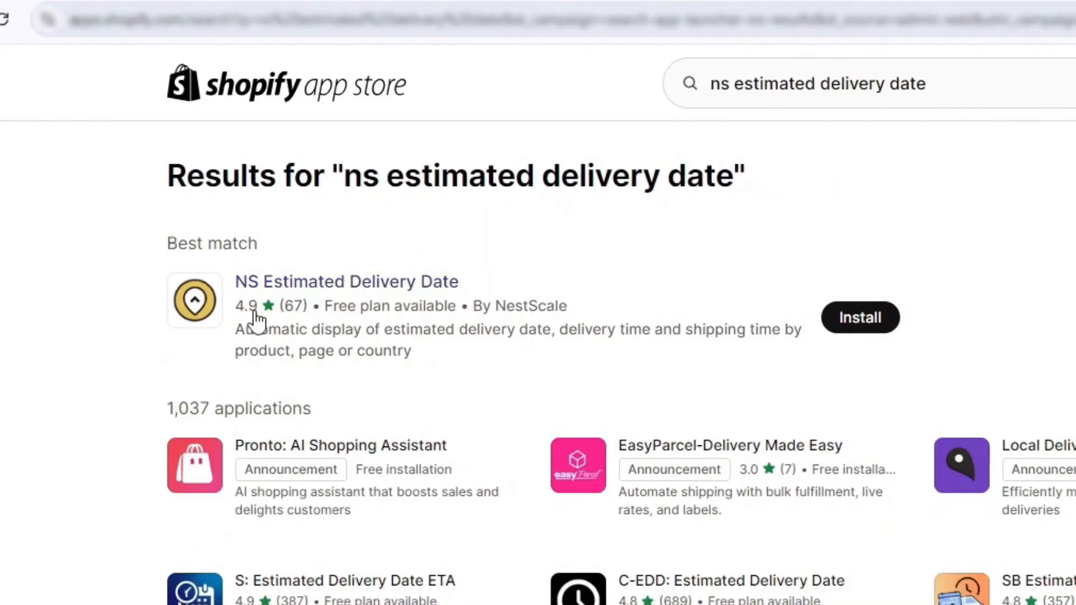
- Install the NS Estimated Delivery Date app from the Shopify App Store and pin it in the admin navigation
left_click(320, 284)
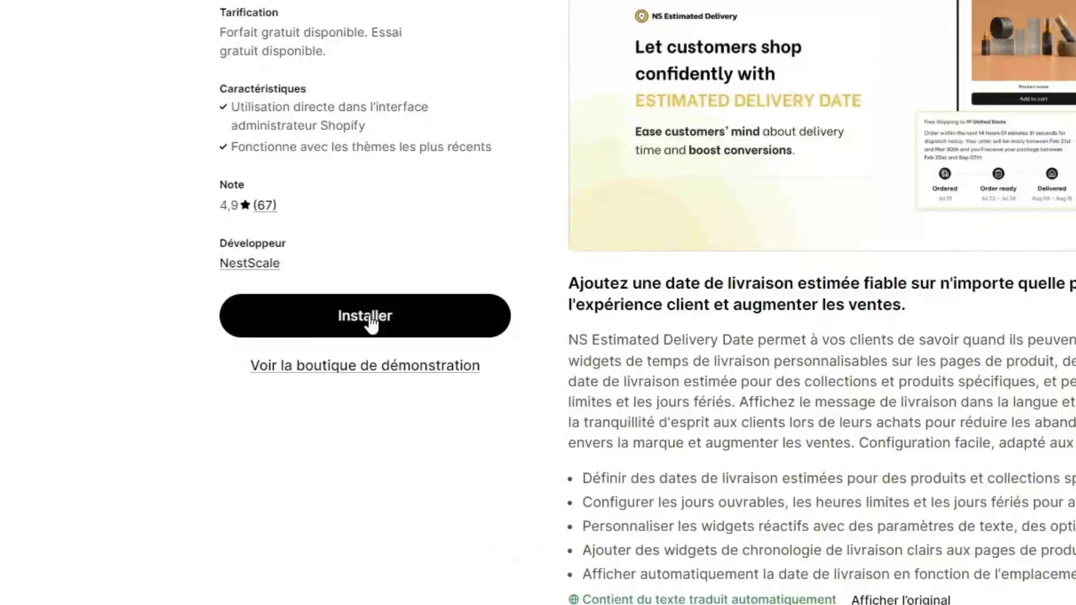
left_click(370, 323)
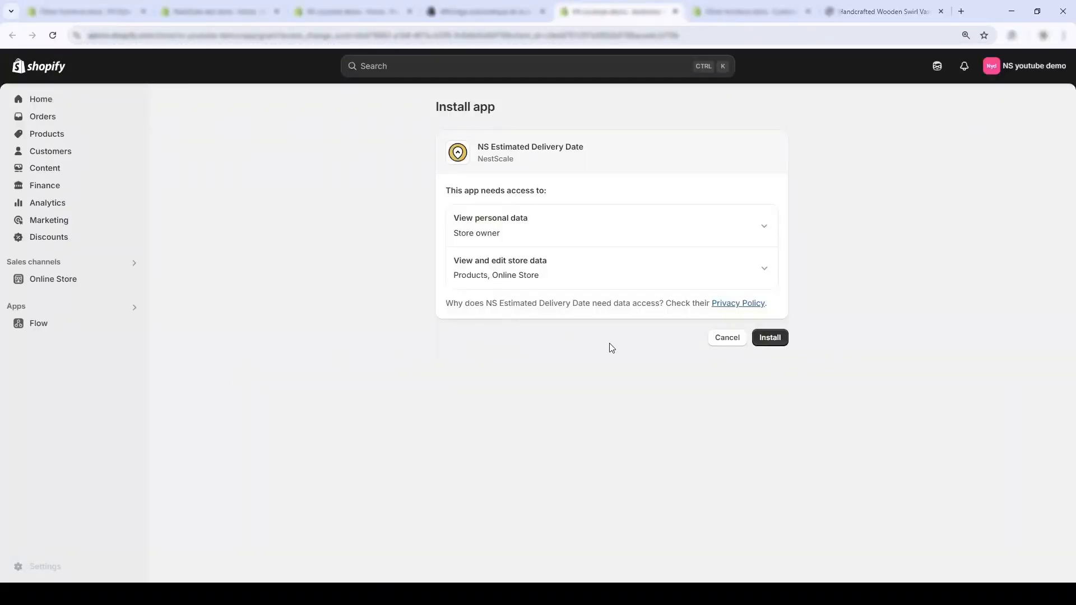
left_click(790, 374)
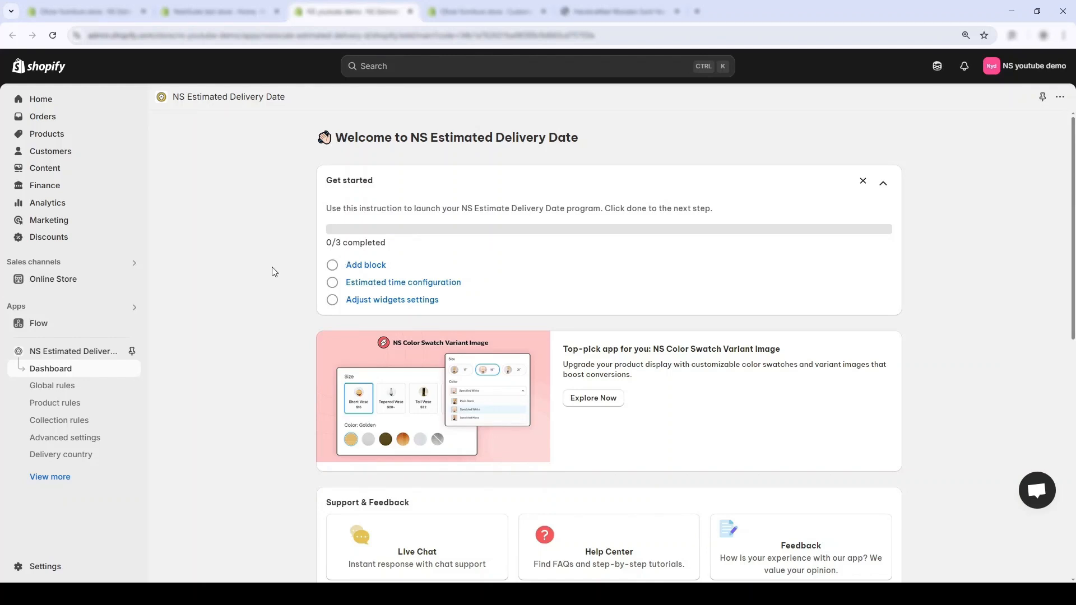
left_click(133, 352)
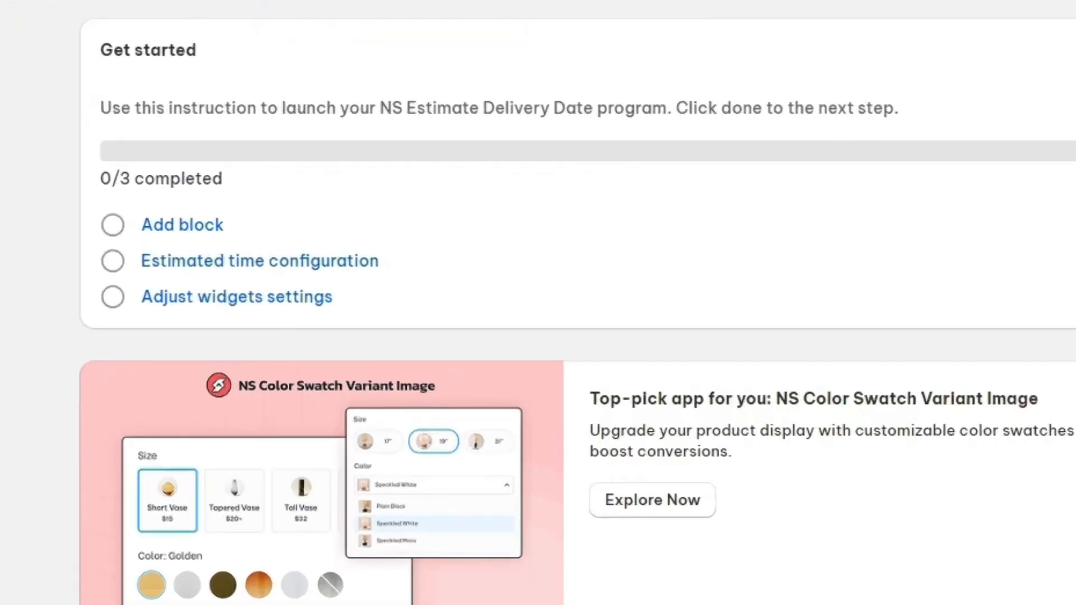
- Start the app's Add block setup and add the NestScale EDD Product block after Description in the product template's Product information section
left_click(174, 227)
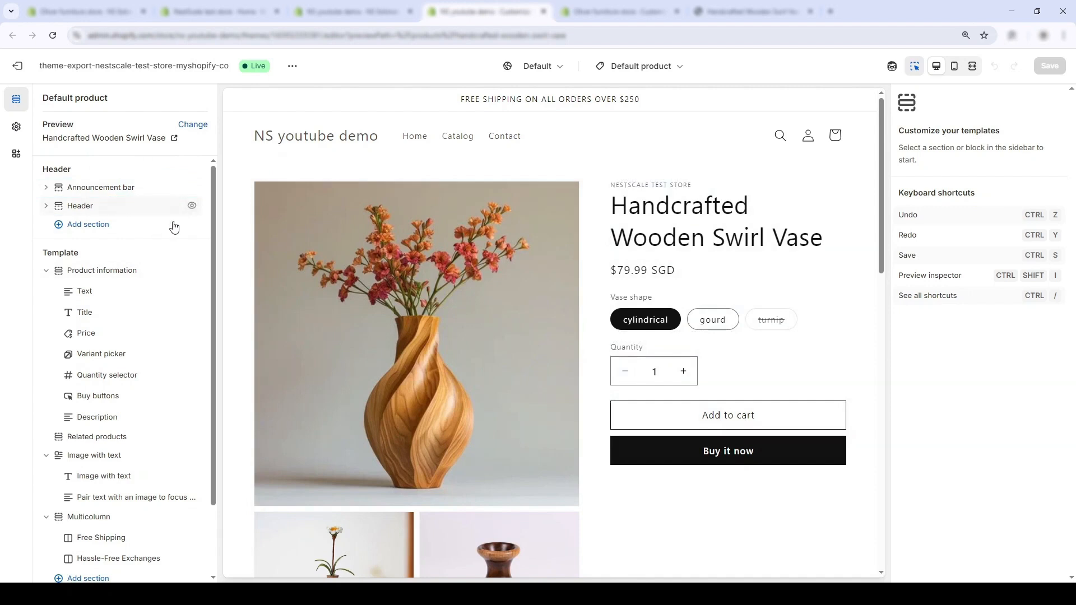
scroll(163, 236, "down", 1)
scroll(156, 247, "up", 1)
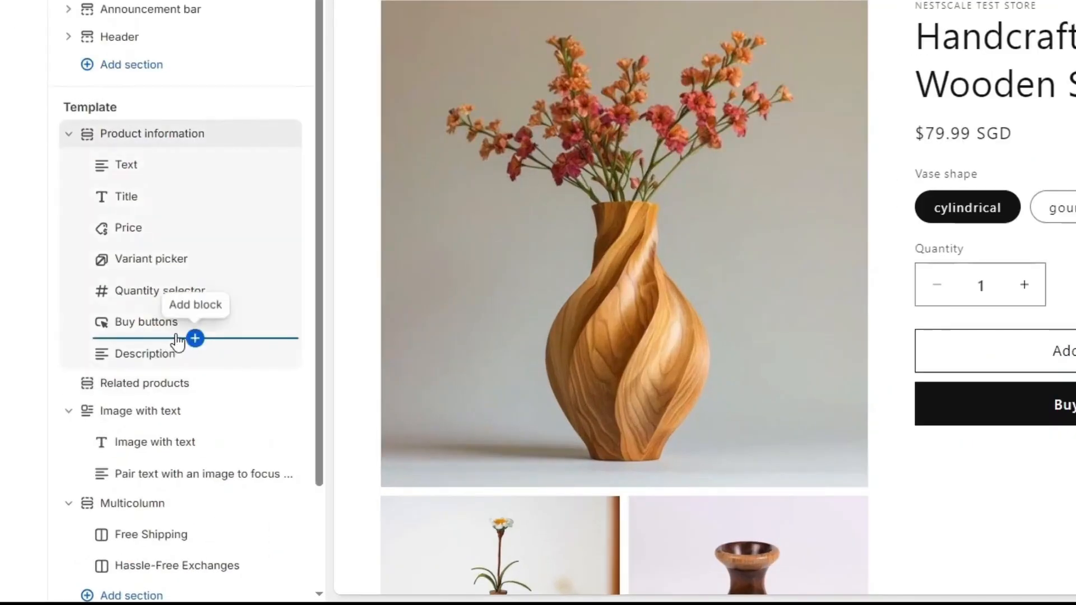
left_click(195, 370)
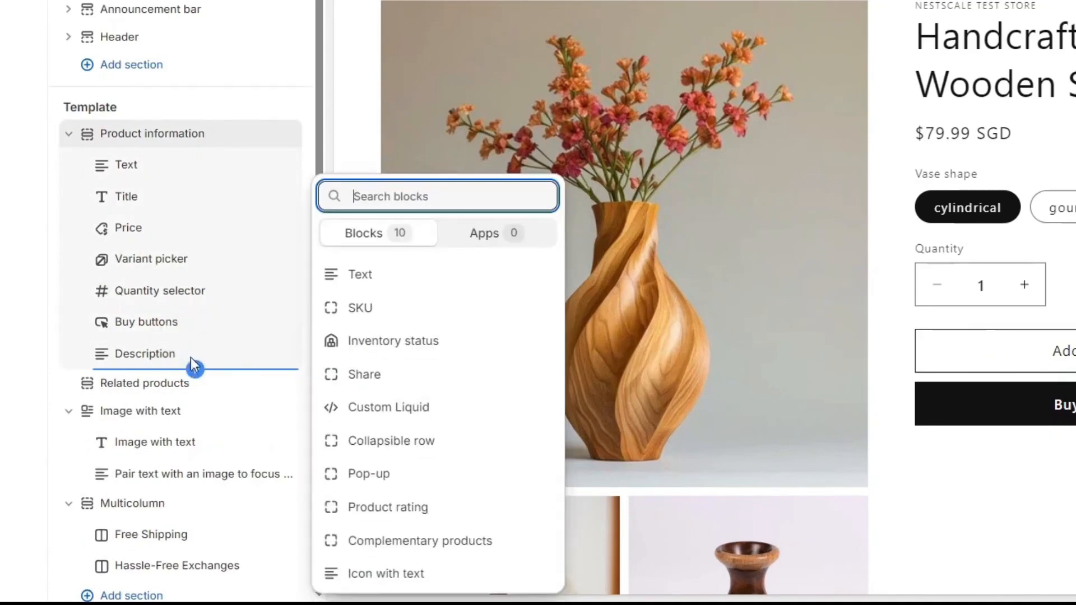
left_click(471, 240)
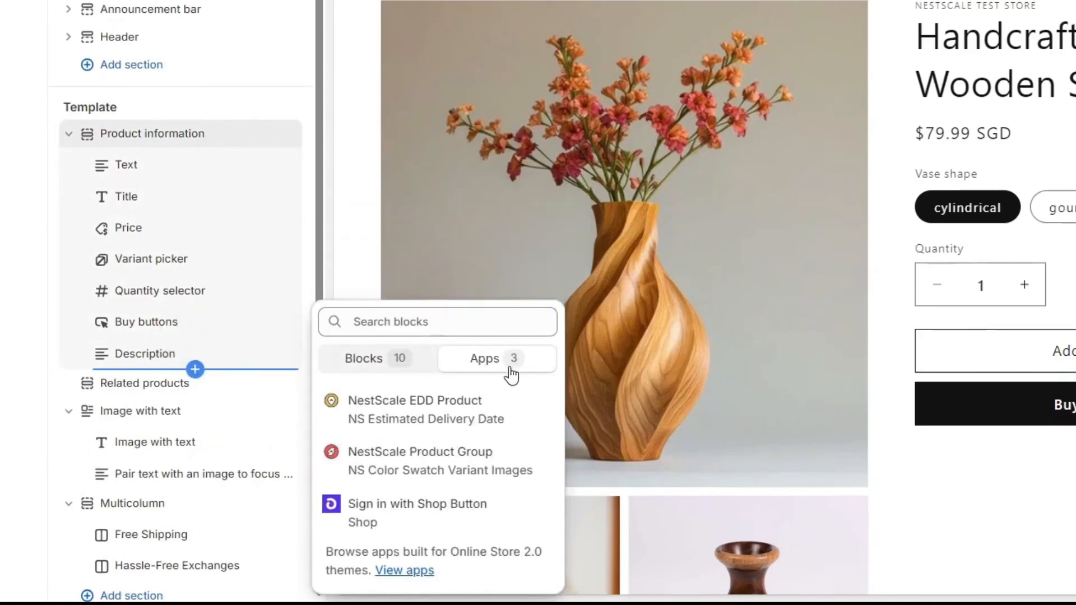
left_click(485, 405)
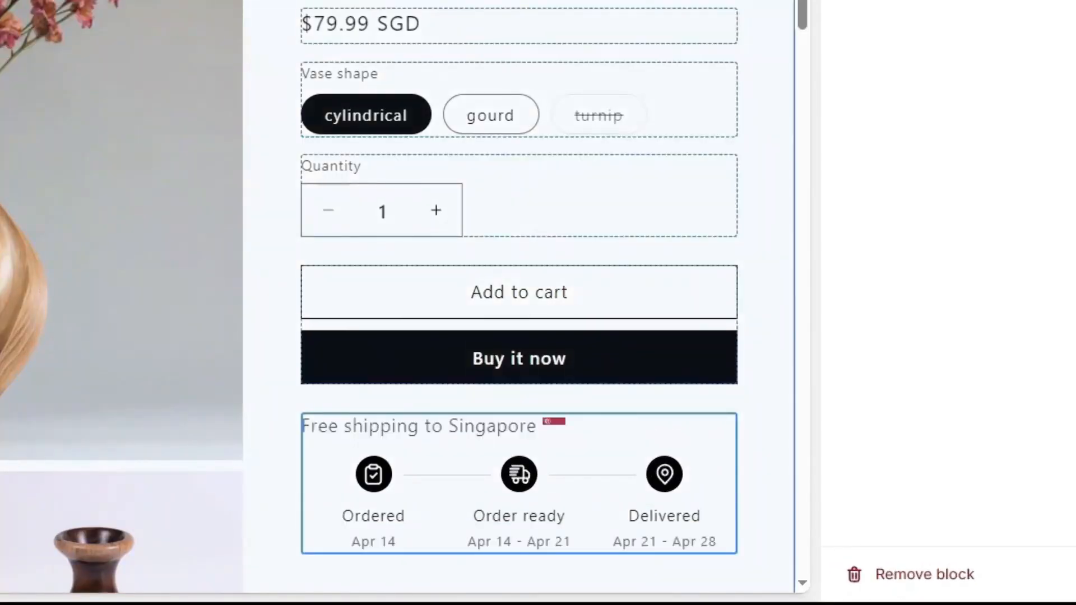
- Move the NestScale EDD Product block directly above Buy buttons and save the theme
scroll(625, 461, "down", 1)
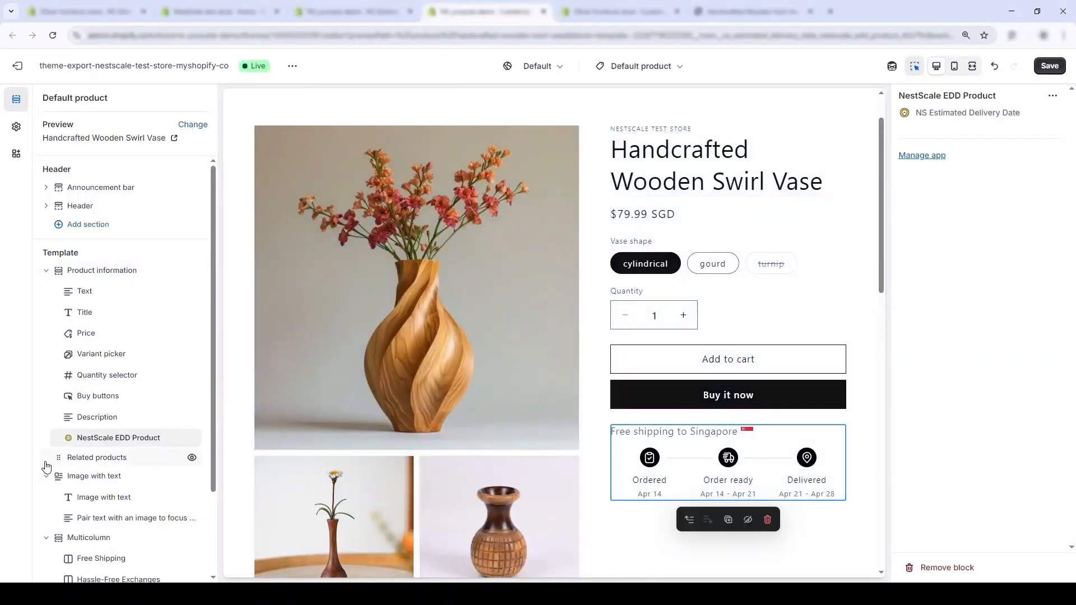
left_click_drag(137, 440, 109, 392)
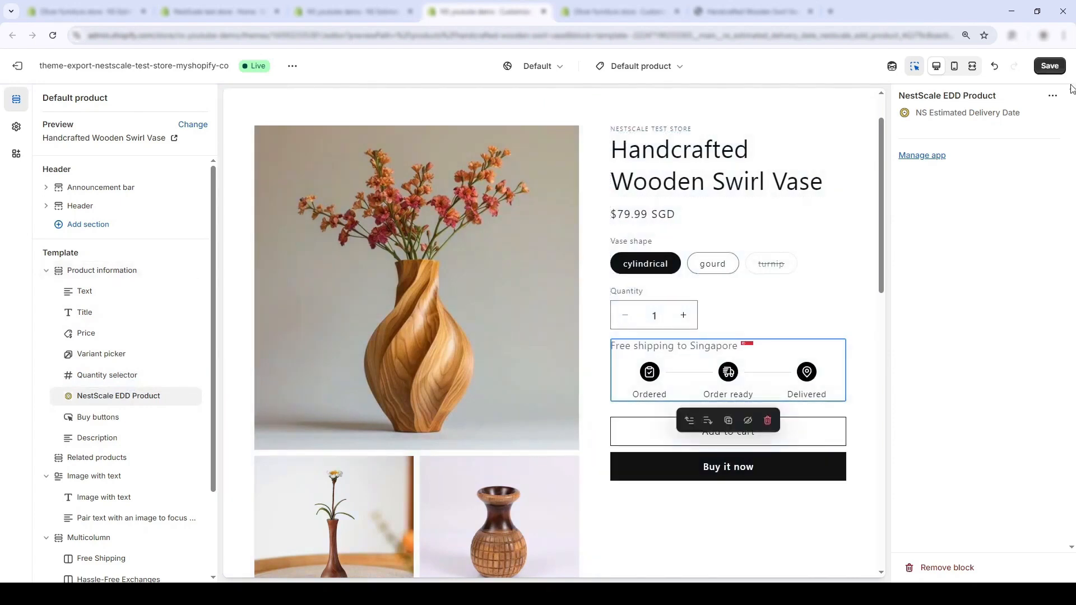
left_click(1050, 66)
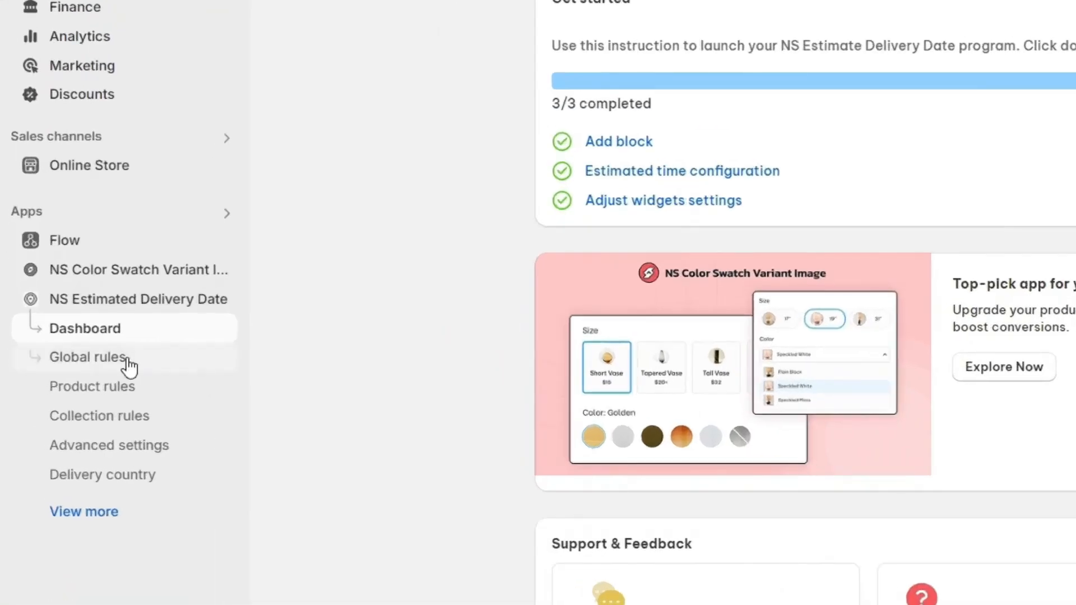
- Open the app's Global rules and replace the widget message text after "Free shipping" with "between"
left_click(77, 398)
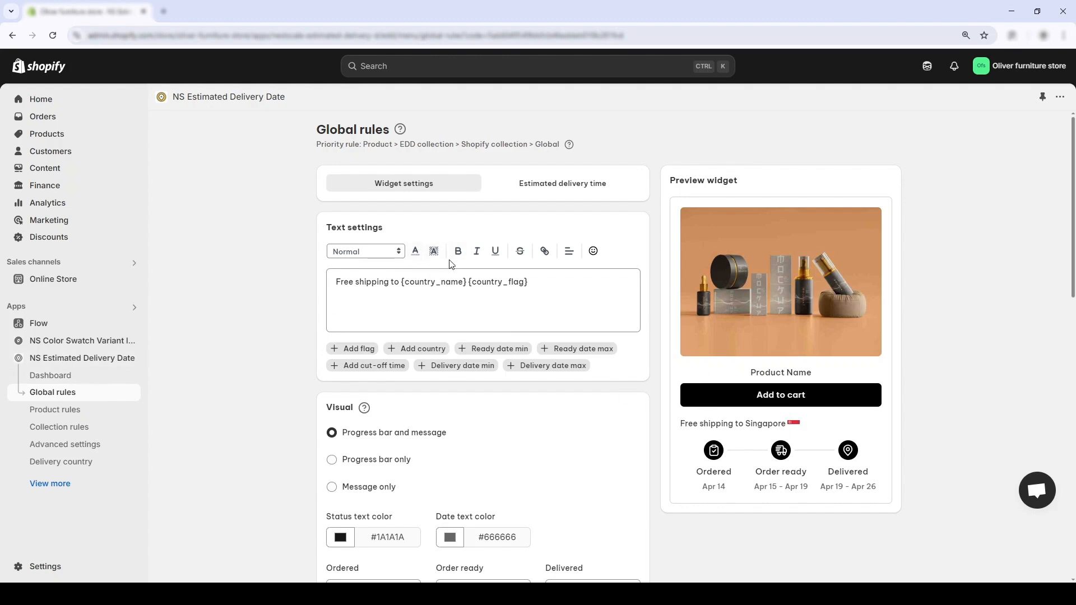
left_click_drag(337, 282, 513, 285)
left_click(502, 284)
left_click_drag(530, 282, 392, 282)
type("bet")
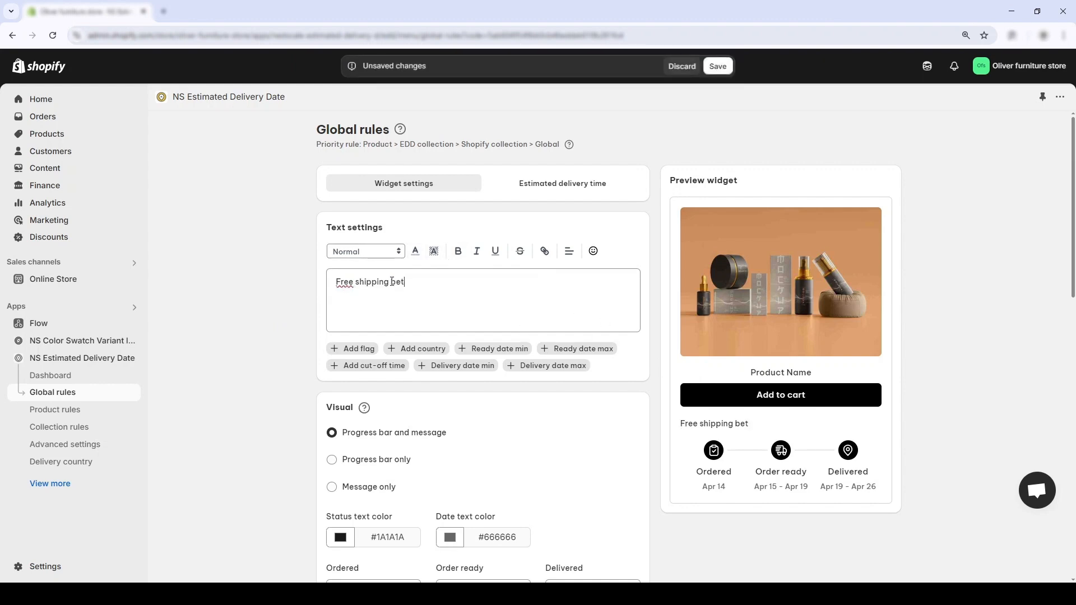
type("ween")
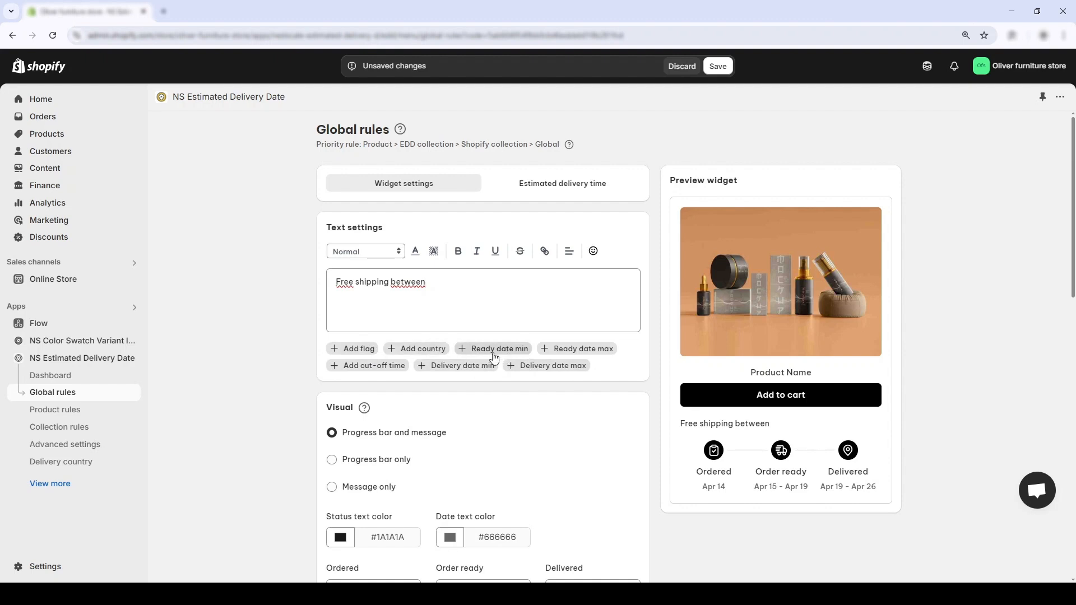
left_click(479, 370)
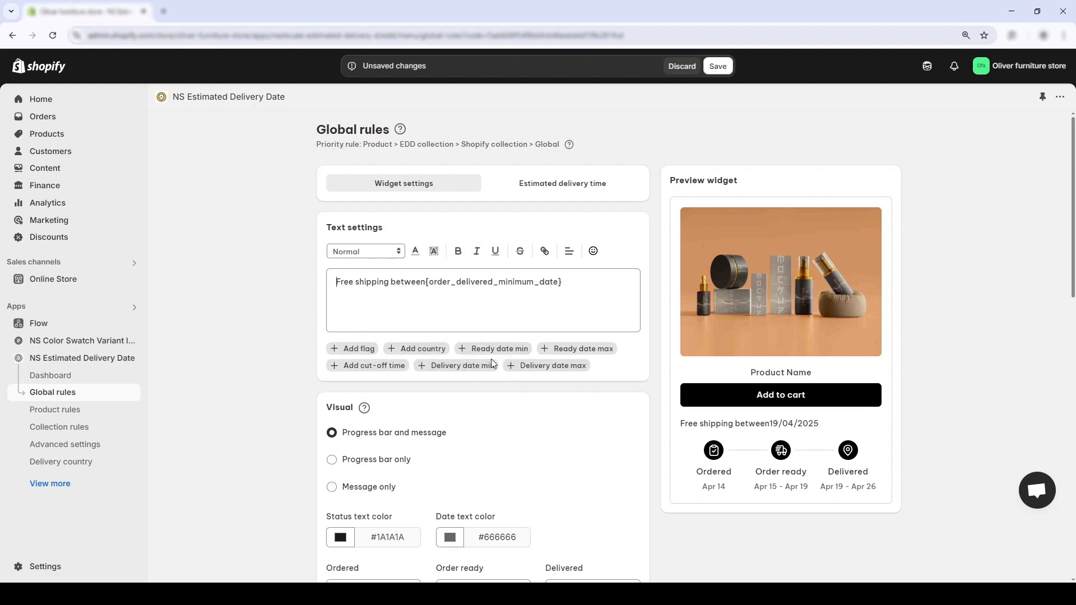
key("ctrl+z")
left_click(360, 366)
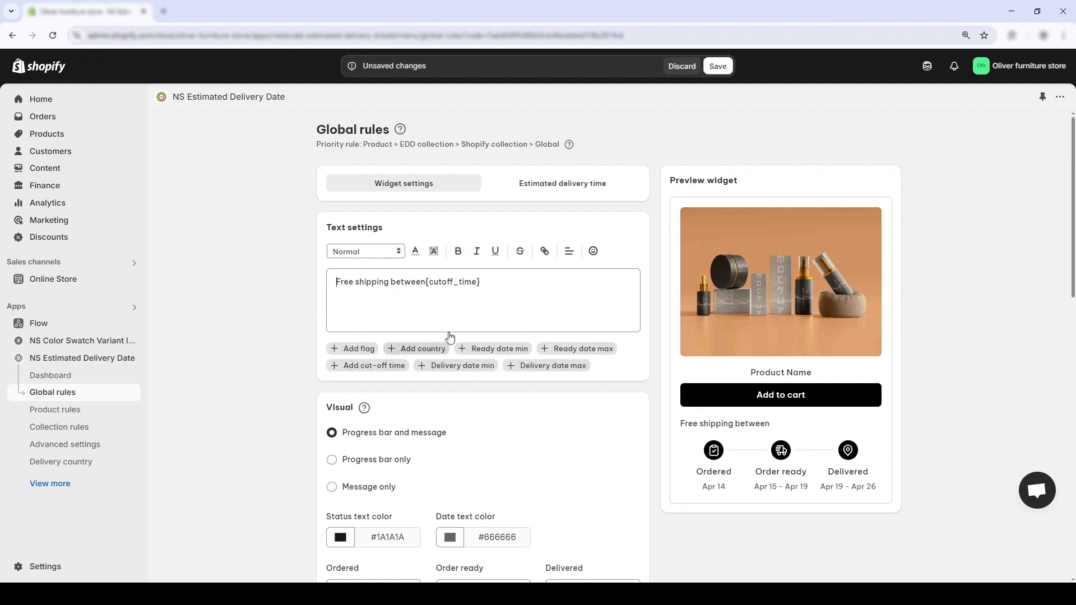
- Complete the message with the minimum delivery date variable, "and", the maximum delivery date variable, "to", and the country name and flag variables
left_click(464, 366)
left_click(593, 279)
type("and")
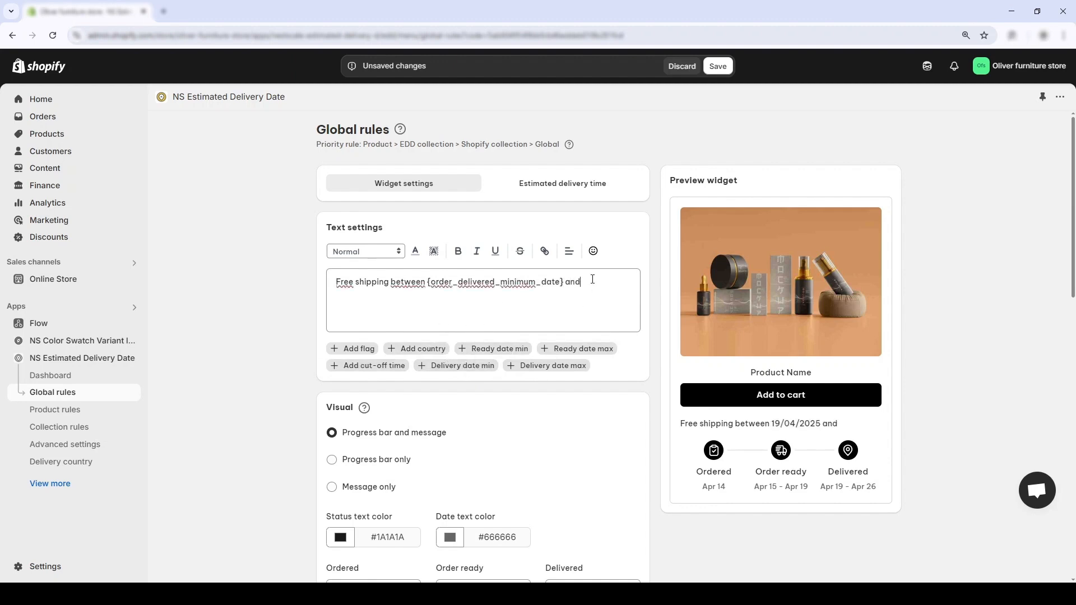
left_click(567, 366)
type("to")
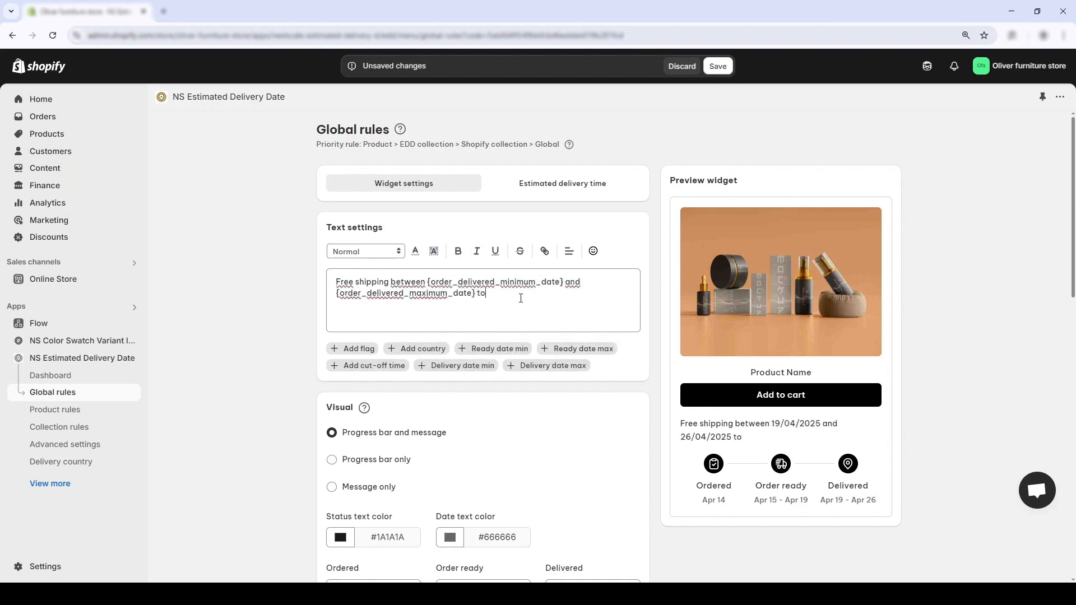
left_click(408, 350)
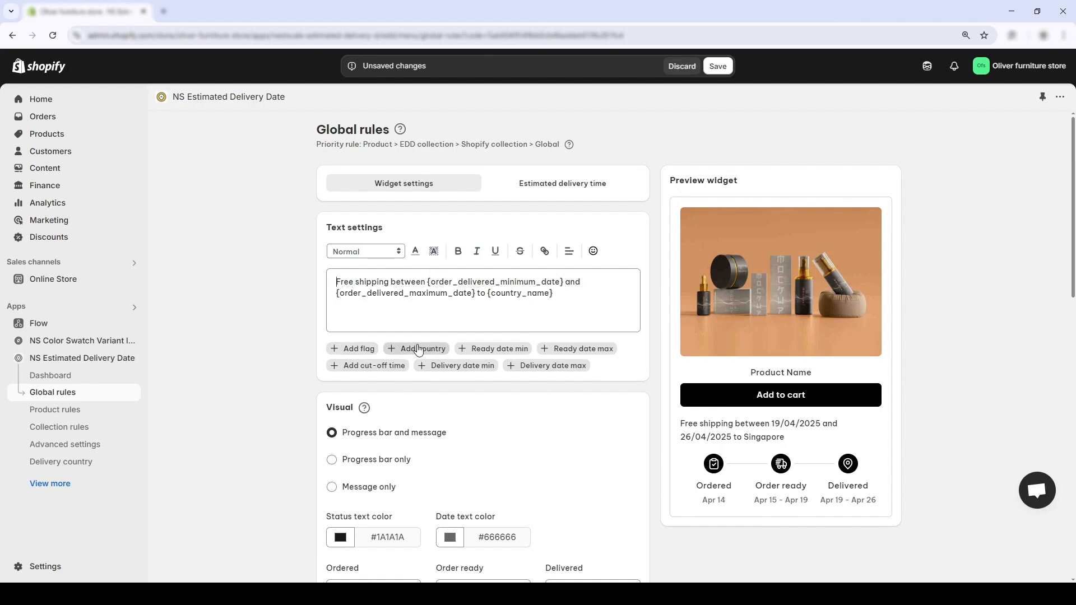
double_click(573, 282)
left_click(351, 349)
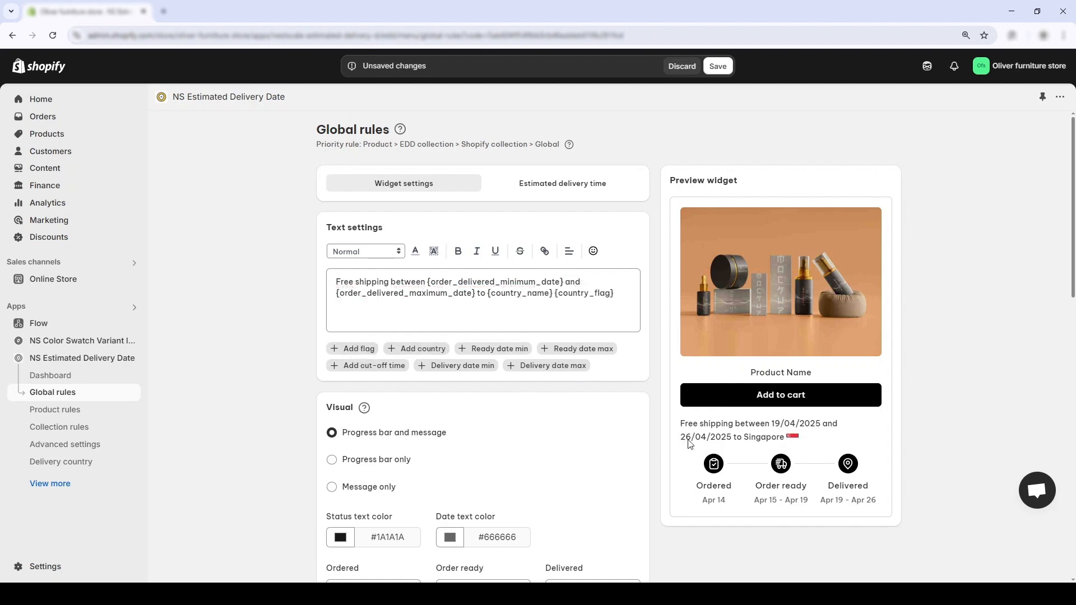
left_click_drag(680, 426, 813, 433)
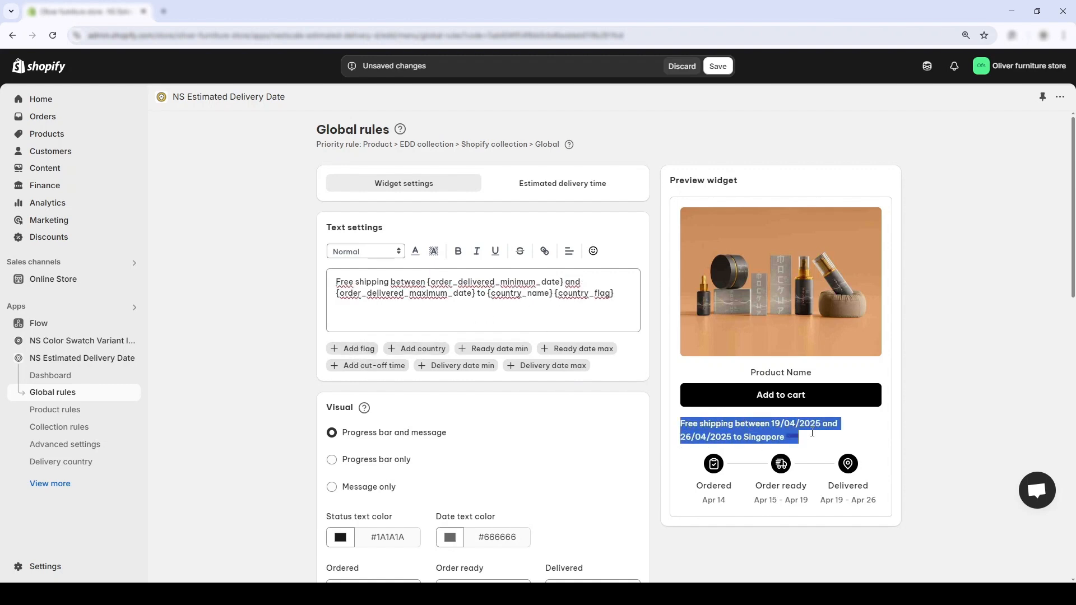
left_click(611, 298)
left_click_drag(620, 300, 251, 275)
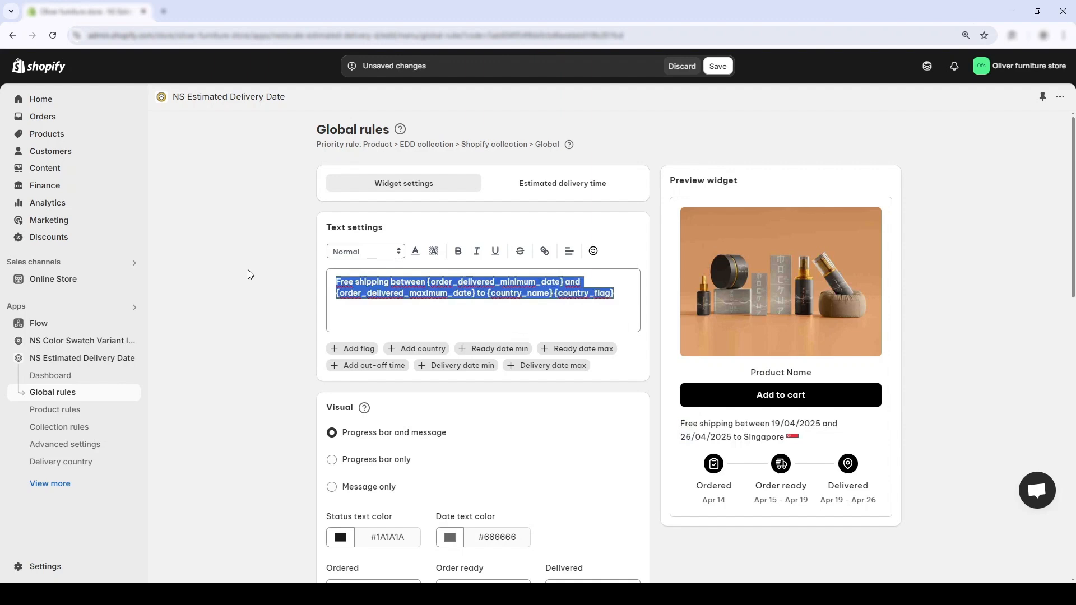
left_click(434, 298)
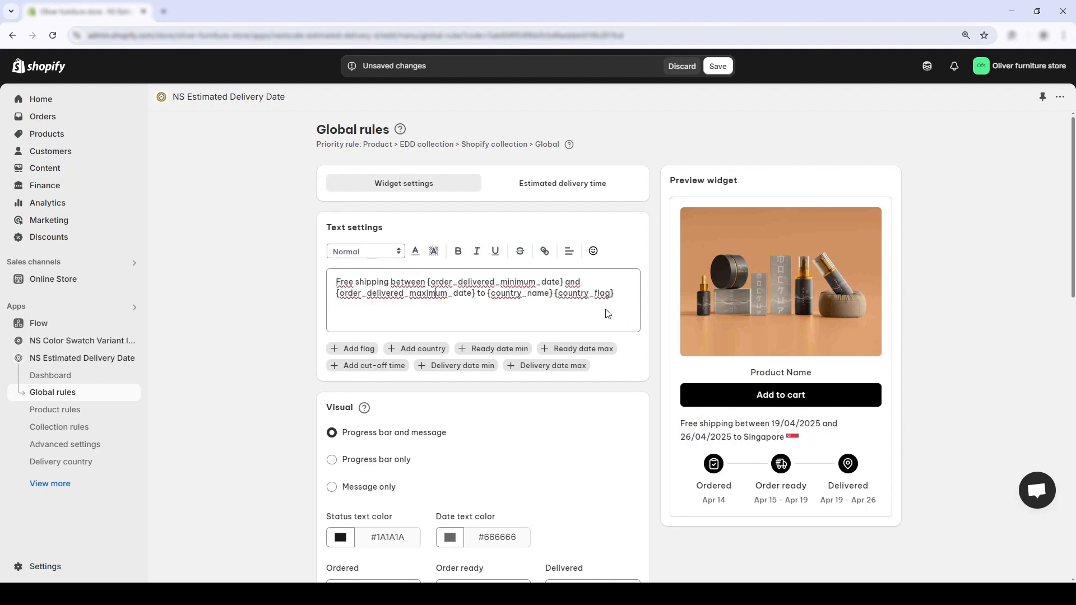
- Replace the whole widget message with "Order in the next {cutoff_time} for same day delivery", using the cut-off time variable
left_click_drag(624, 294, 266, 284)
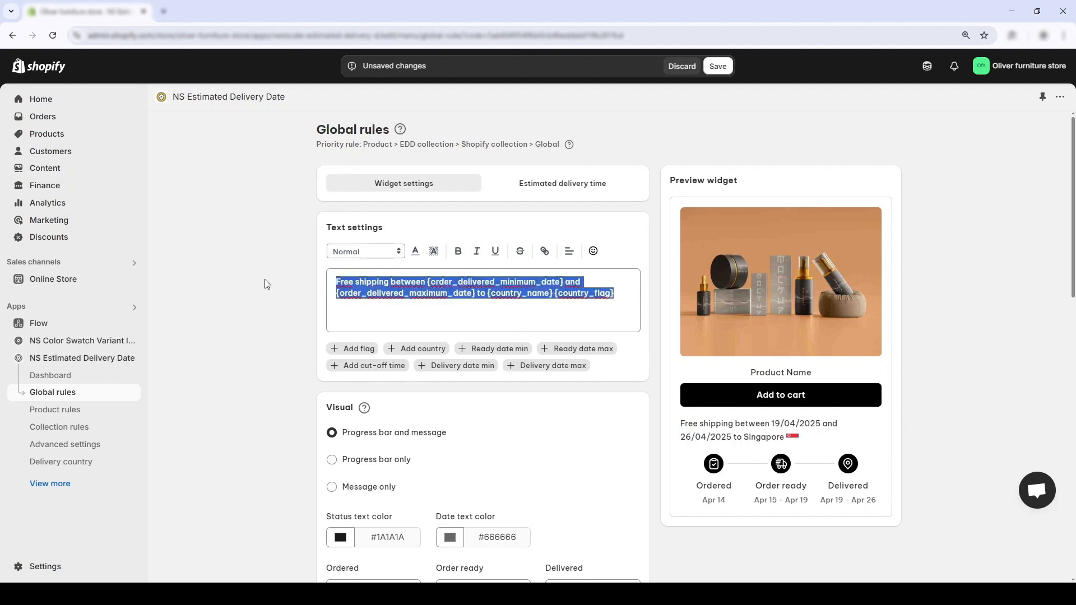
type("Orde")
key("BackSpace")
key("BackSpace")
type("rder in the nex")
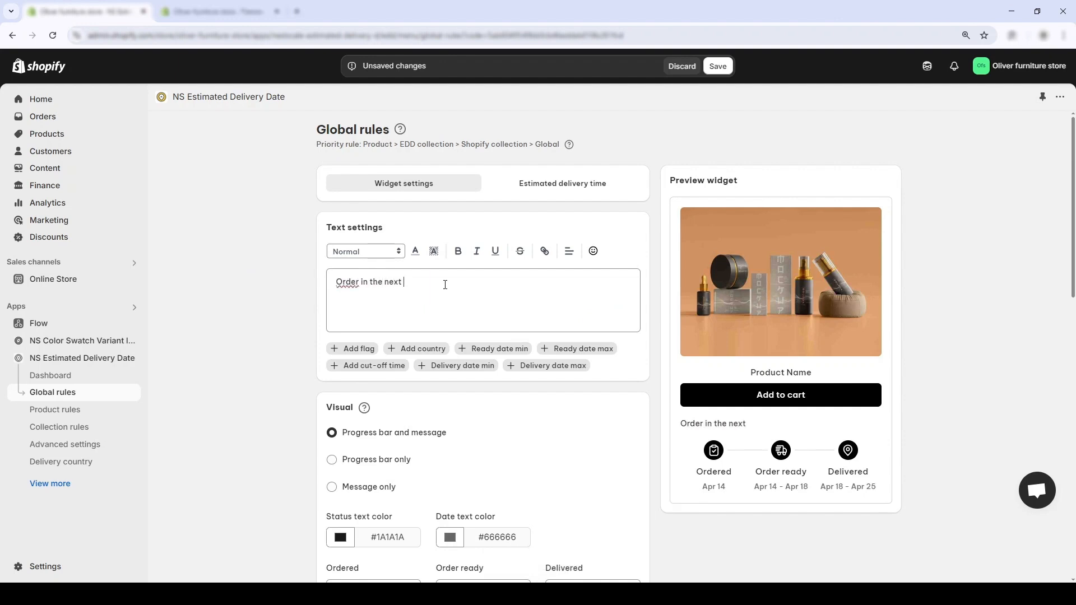
type("t")
left_click(369, 366)
type("for same day delivery")
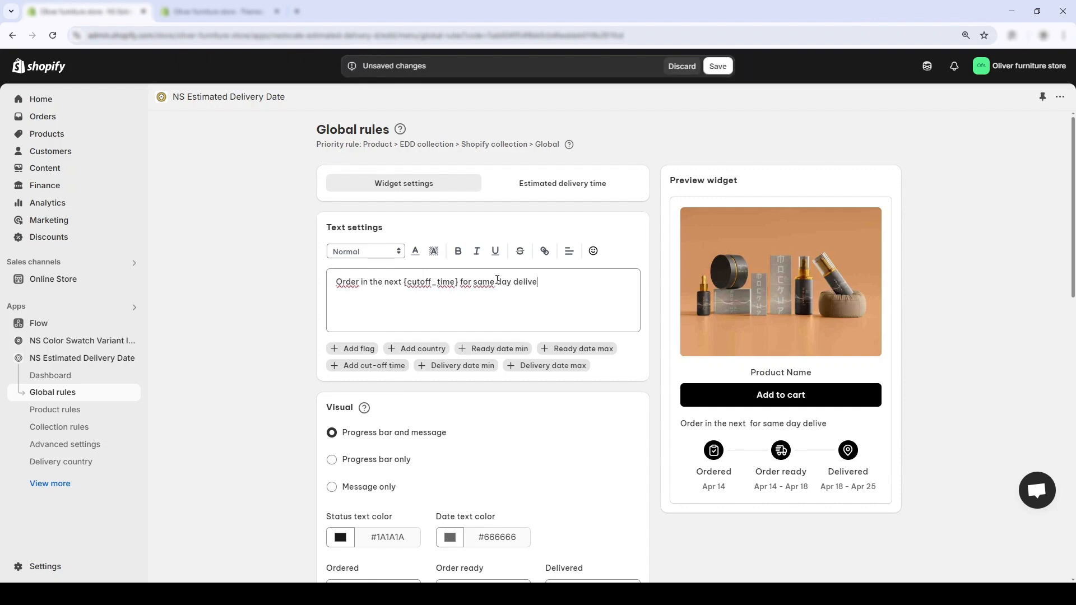
triple_click(692, 430)
left_click(737, 439)
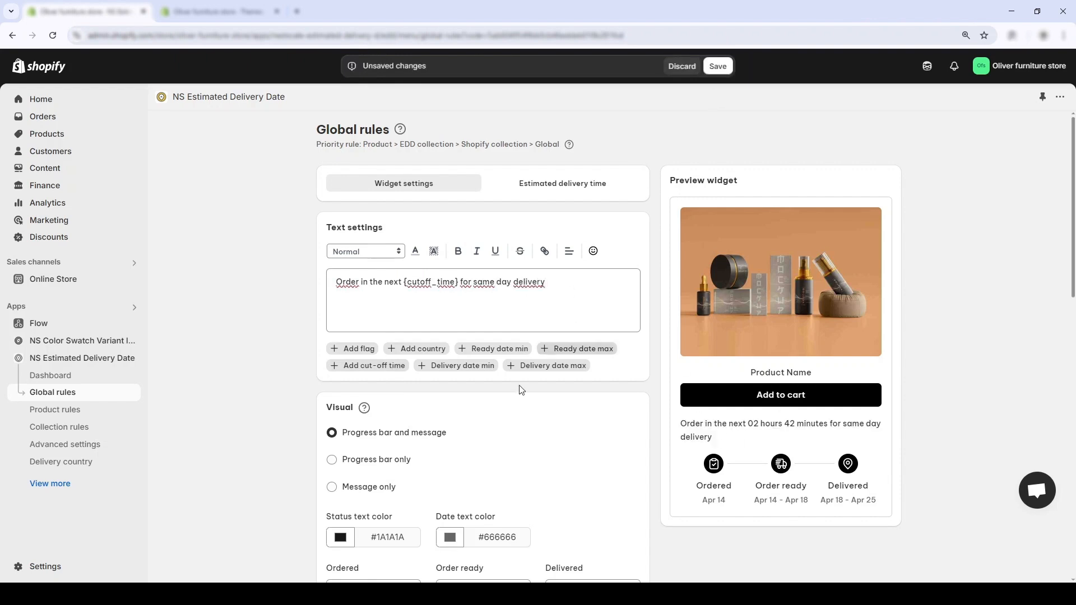
scroll(570, 292, "down", 2)
scroll(497, 262, "up", 2)
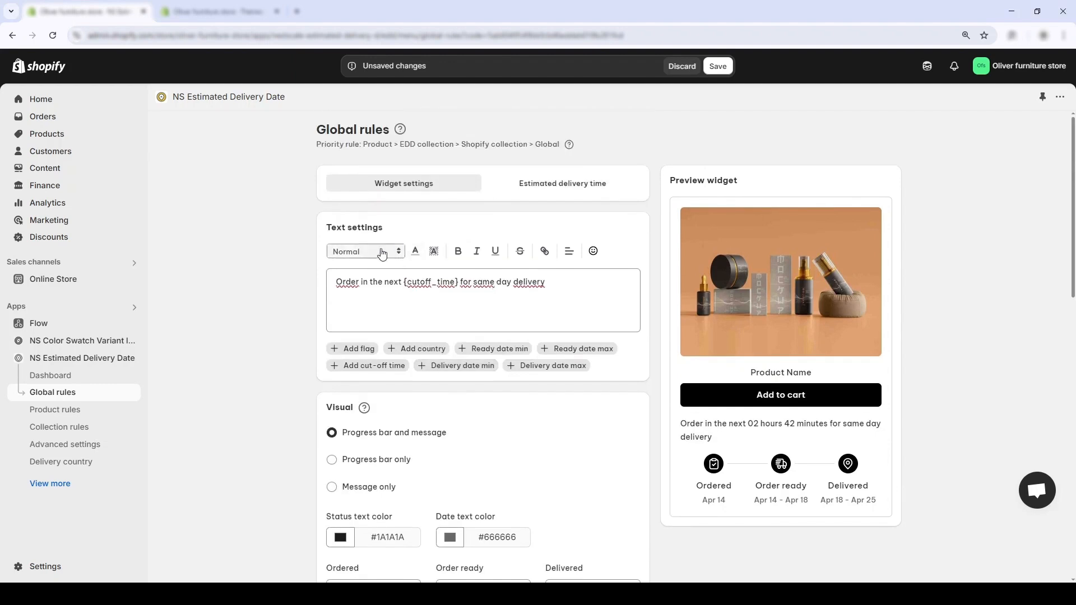
- Try the Heading 2 style and the text color options on the widget message, and return it to Normal style
left_click(381, 252)
left_click(378, 266)
left_click(374, 252)
left_click(360, 288)
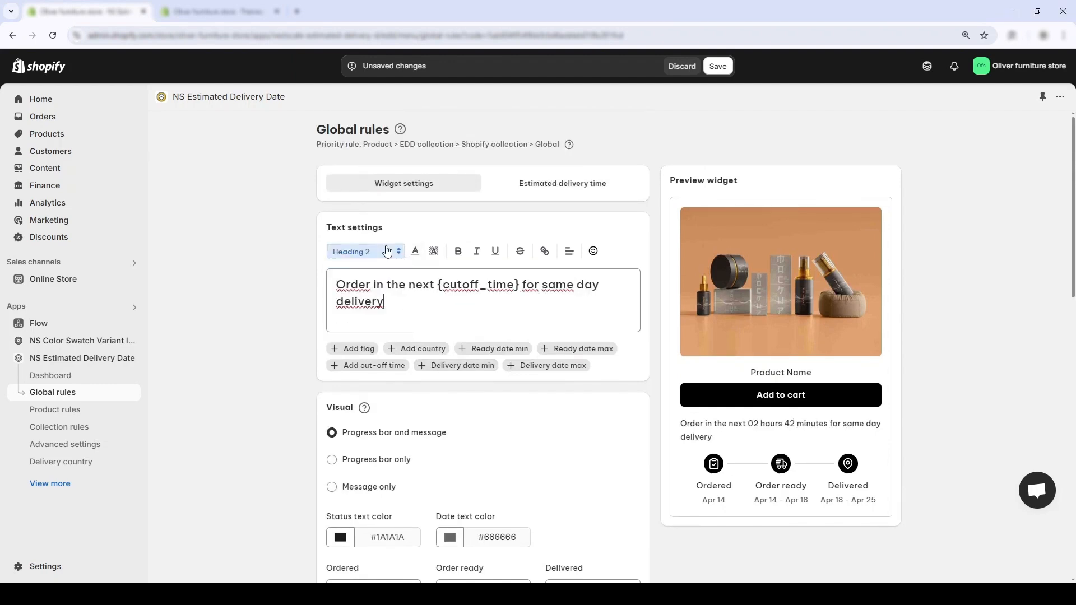
left_click(419, 252)
left_click(586, 329)
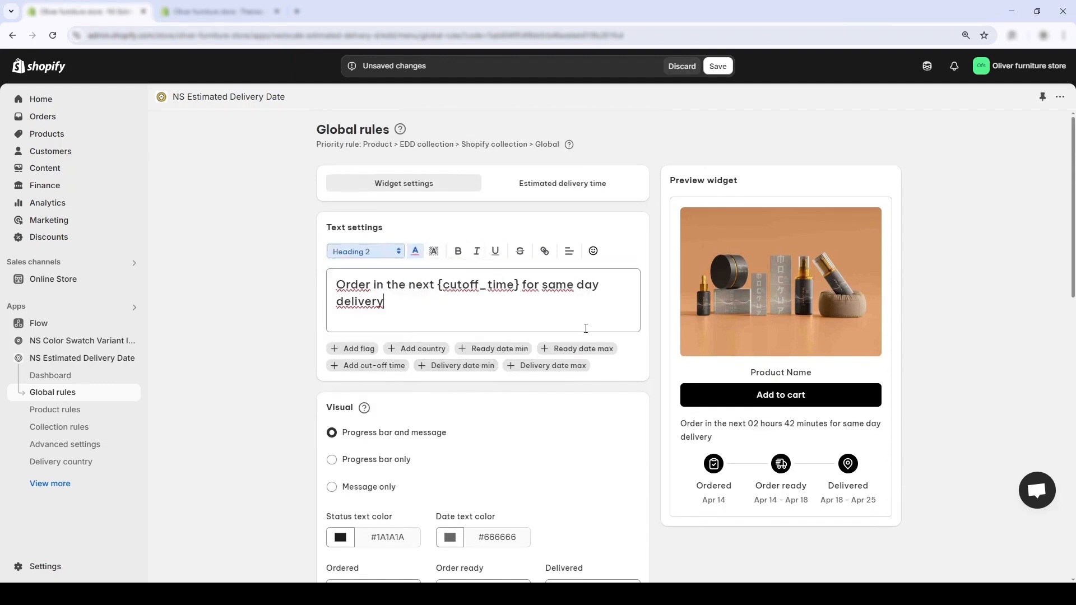
left_click(417, 254)
left_click(367, 252)
left_click(359, 325)
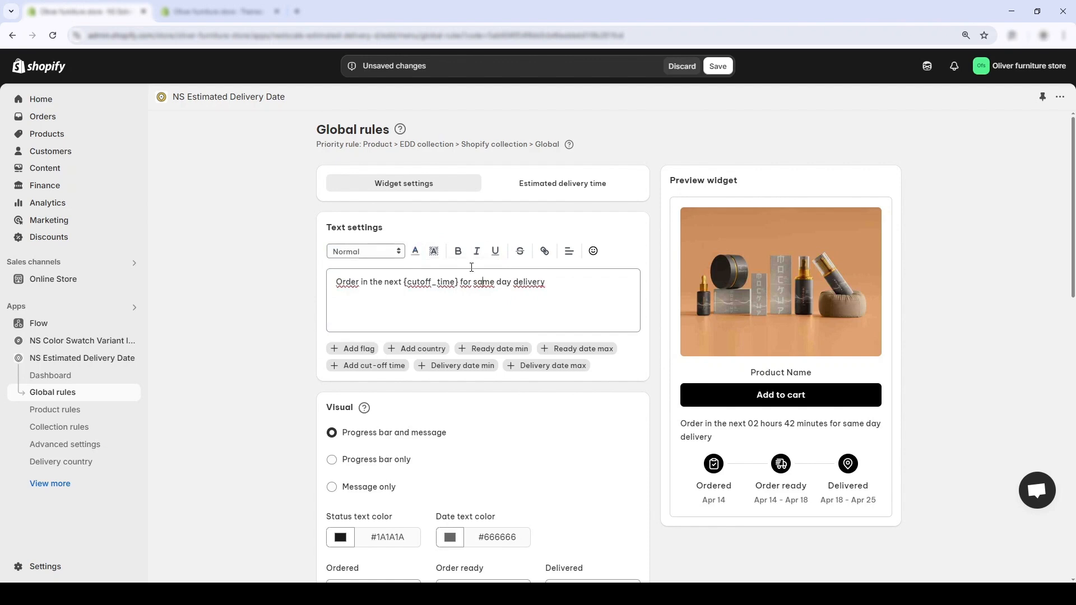
- Choose a text color for the entire widget message
left_click_drag(564, 293, 205, 271)
left_click(418, 253)
left_click(431, 267)
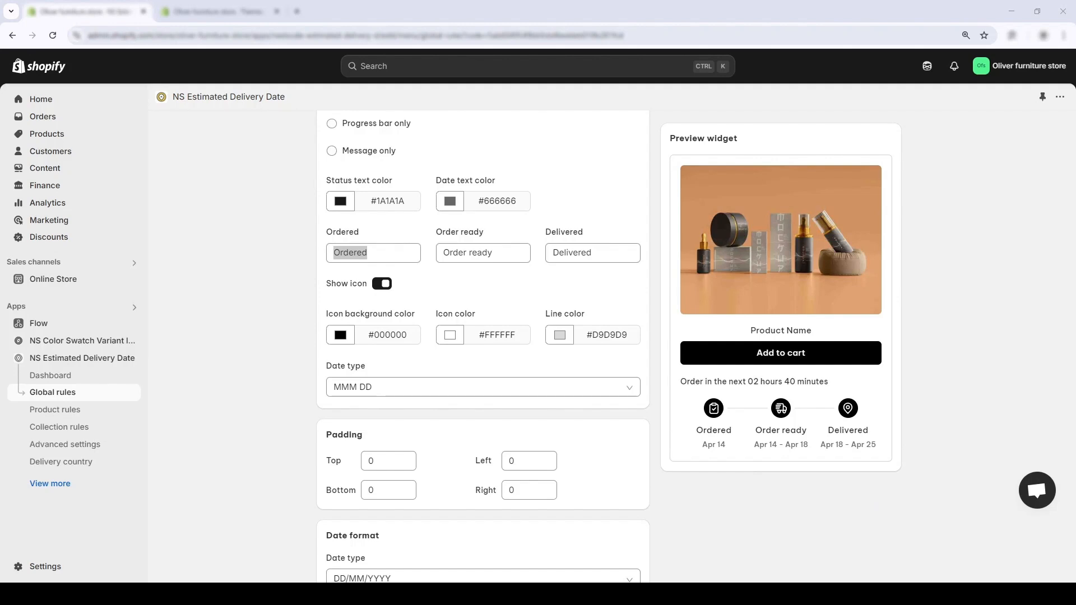
scroll(516, 324, "up", 3)
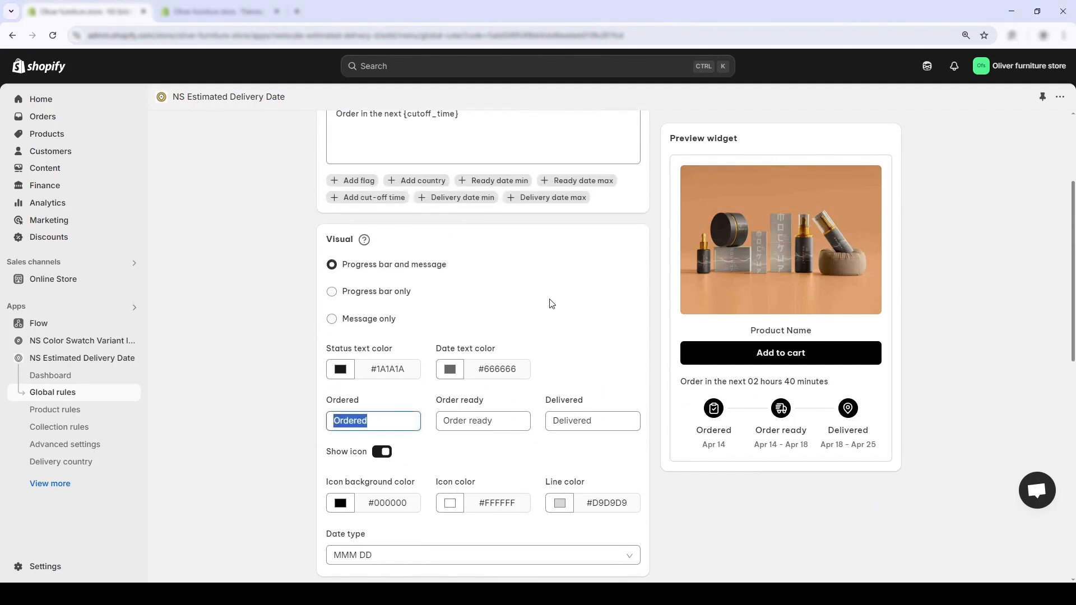
left_click(551, 304)
scroll(550, 303, "up", 2)
scroll(505, 292, "down", 2)
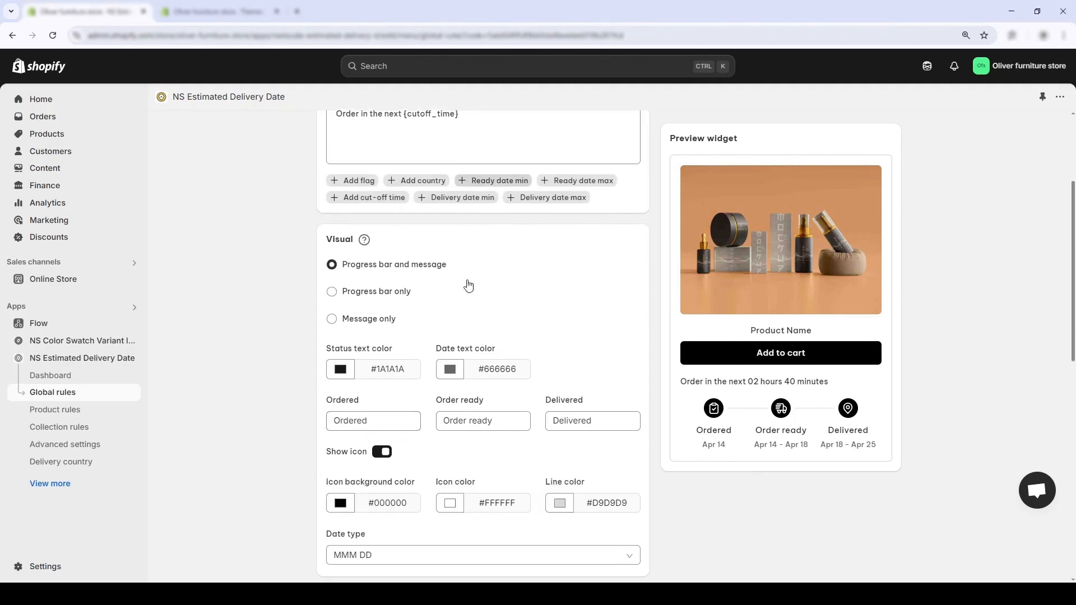
- Try the Progress bar only and Message only visual options, and return to Progress bar and message
scroll(515, 262, "down", 1)
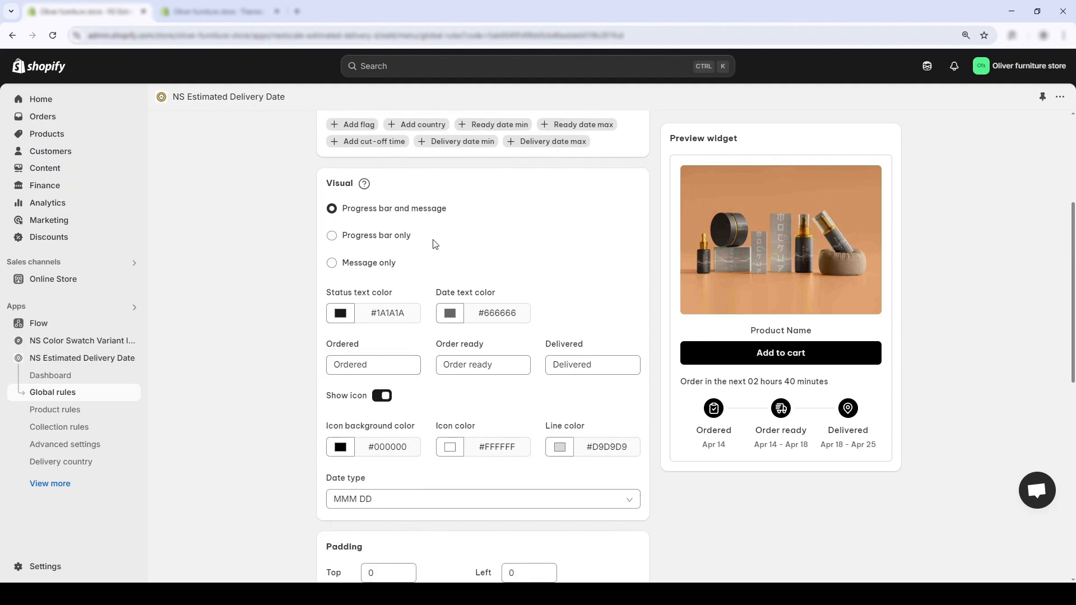
left_click(384, 240)
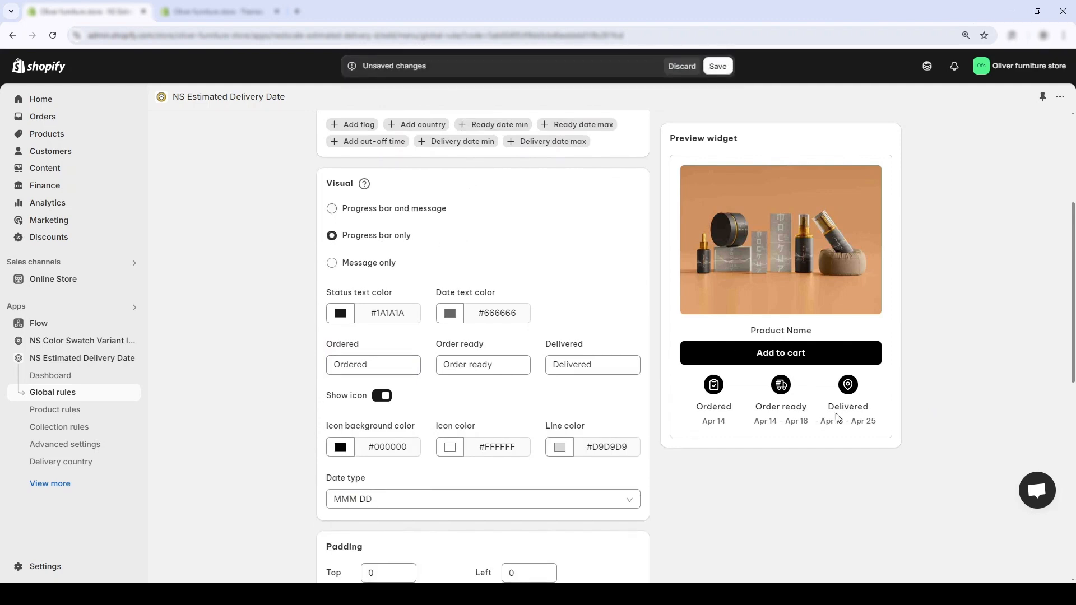
left_click(373, 263)
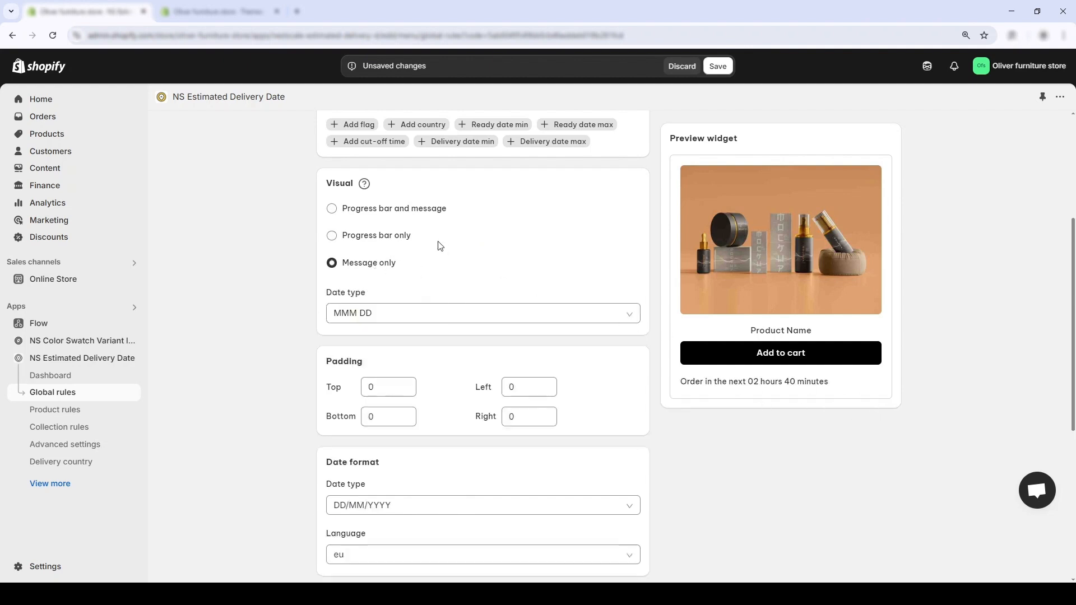
left_click(391, 212)
- Try status text color #d22d2d, date text color #976620 and icon background color #dd3131, and discard the unsaved changes
scroll(353, 259, "down", 1)
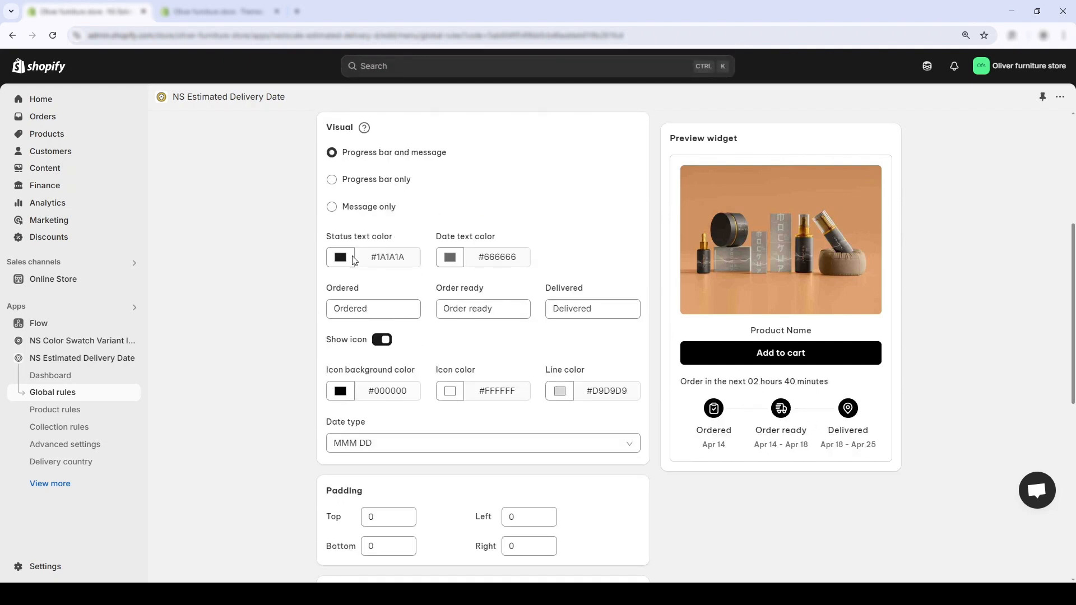
left_click(343, 259)
left_click(412, 298)
left_click(455, 257)
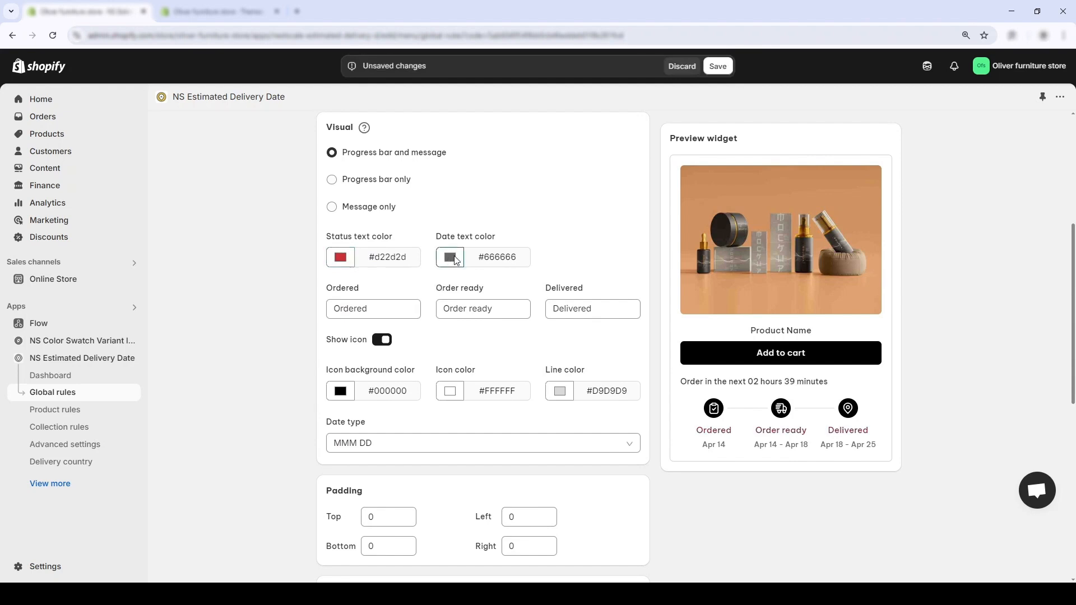
mouse_move(535, 299)
left_mouse_down()
mouse_move(543, 314)
mouse_move(550, 308)
left_mouse_up()
left_click(633, 334)
left_click(337, 390)
left_click_drag(394, 430, 439, 413)
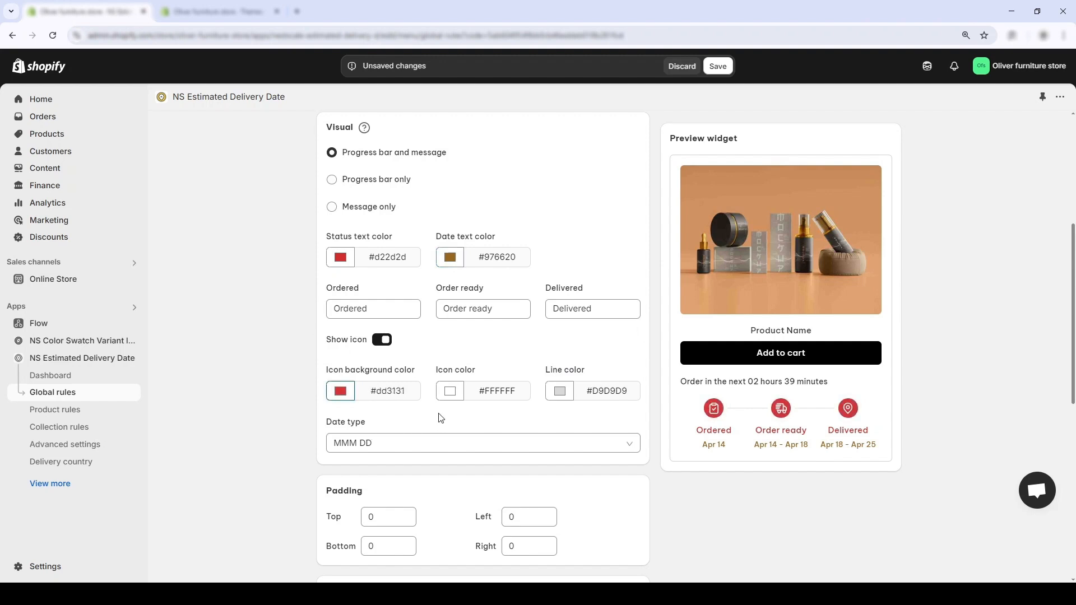
left_click(730, 530)
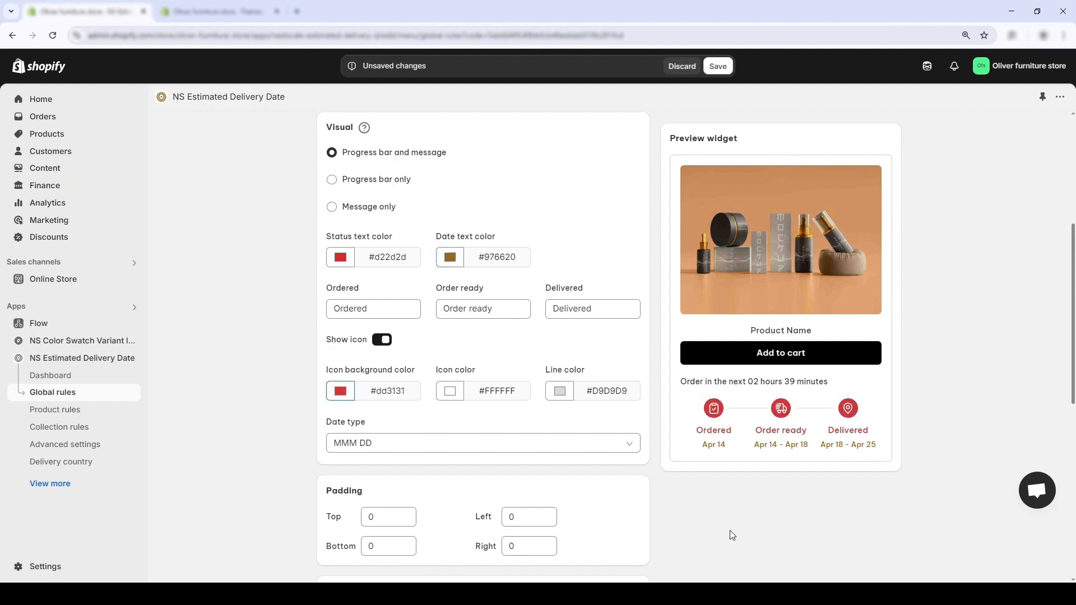
left_click(687, 70)
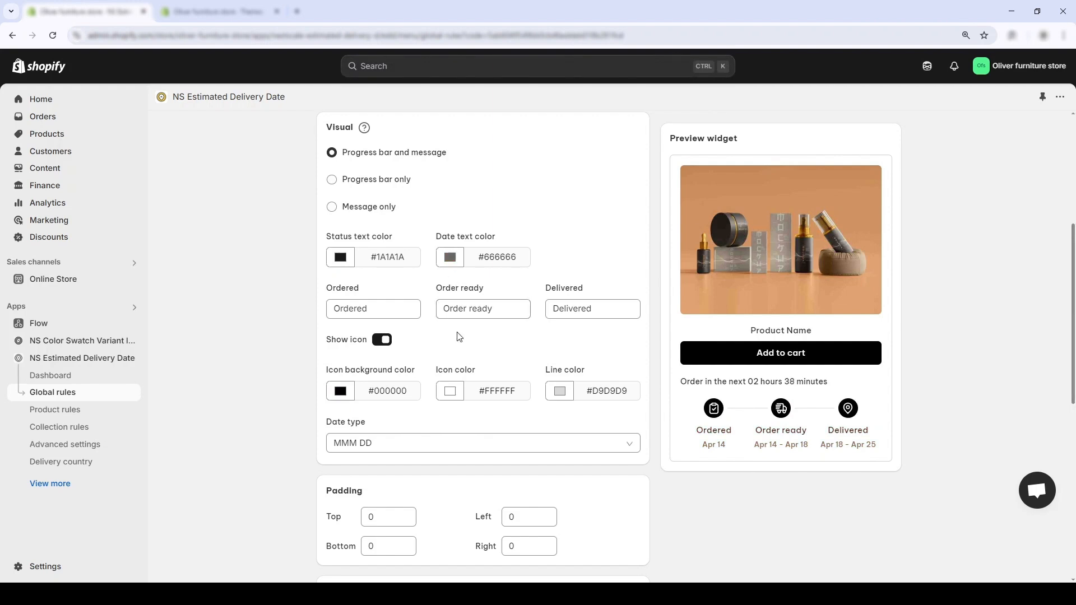
- Change the Order ready status label of the progress bar to "Pack in progess"
left_click_drag(443, 309, 491, 310)
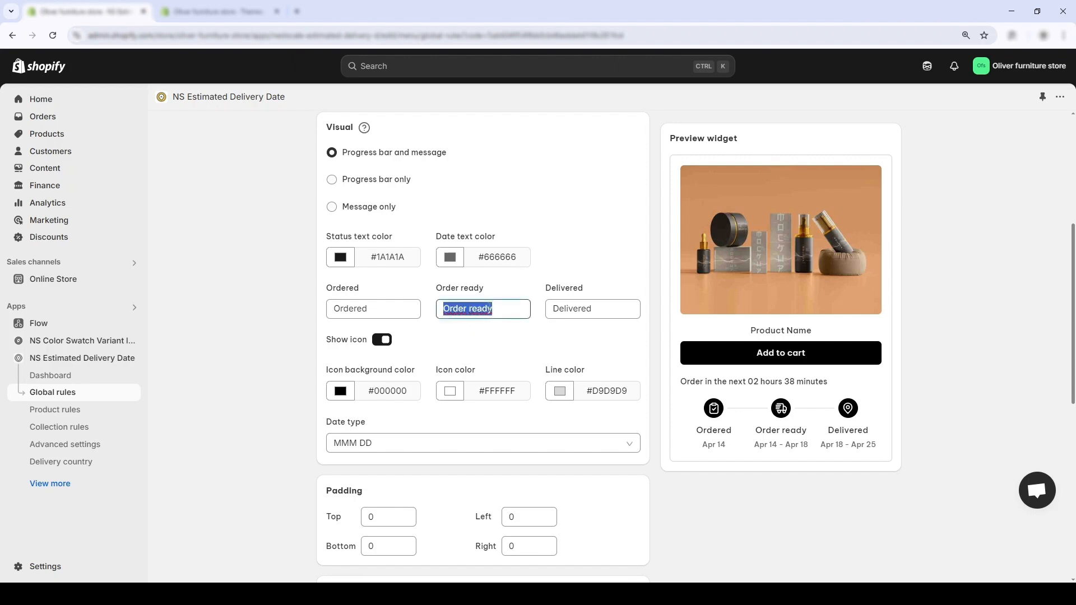
type("Pack in pr")
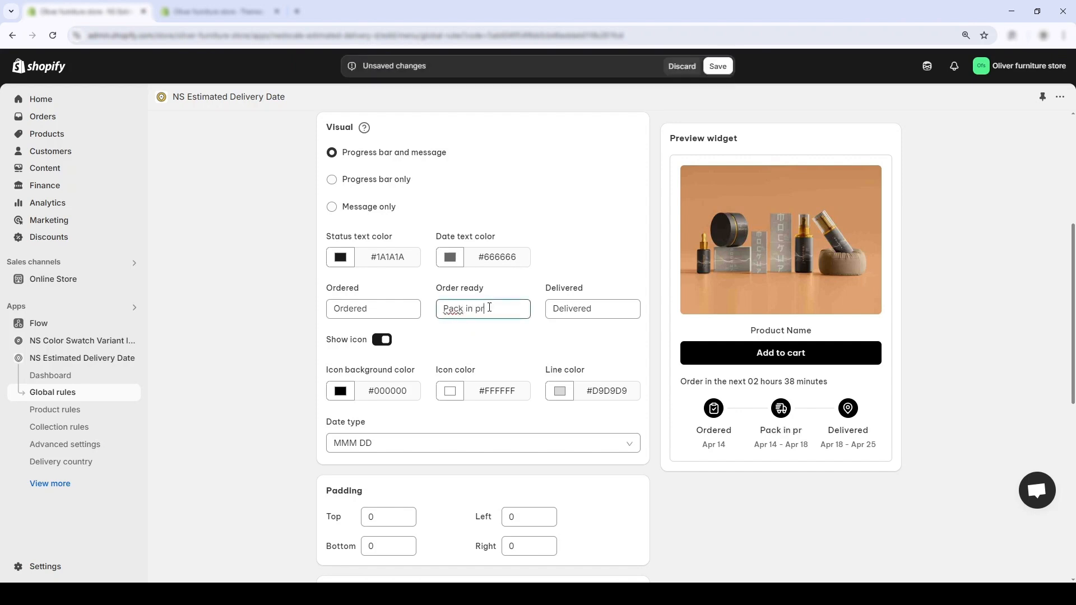
type("ogess")
- Change the Delivered status label of the progress bar to "Shipment scheduled"
left_click_drag(553, 309, 587, 310)
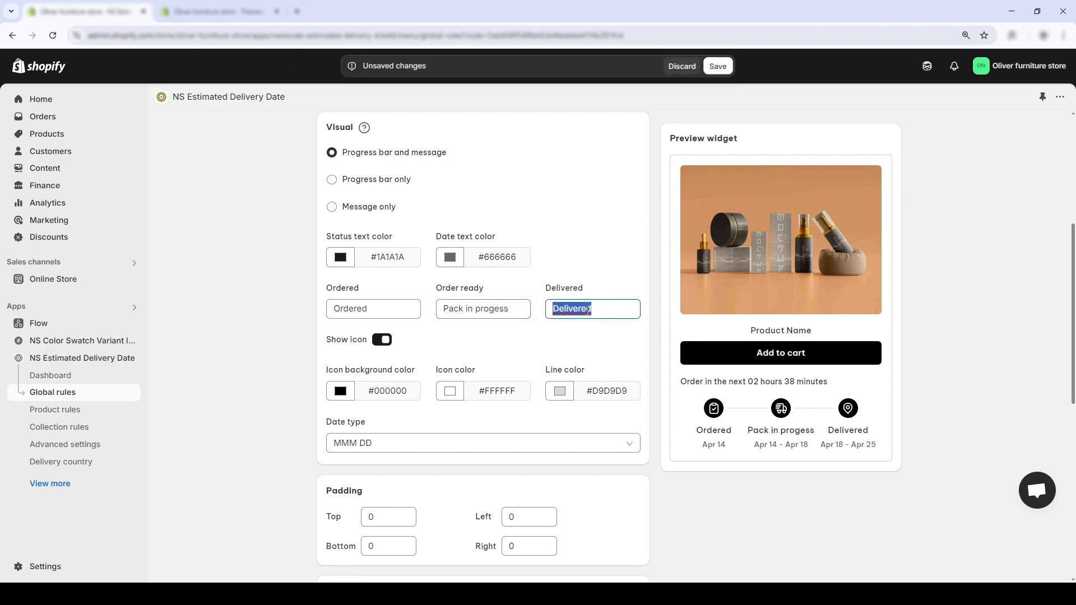
type("SHipment sche")
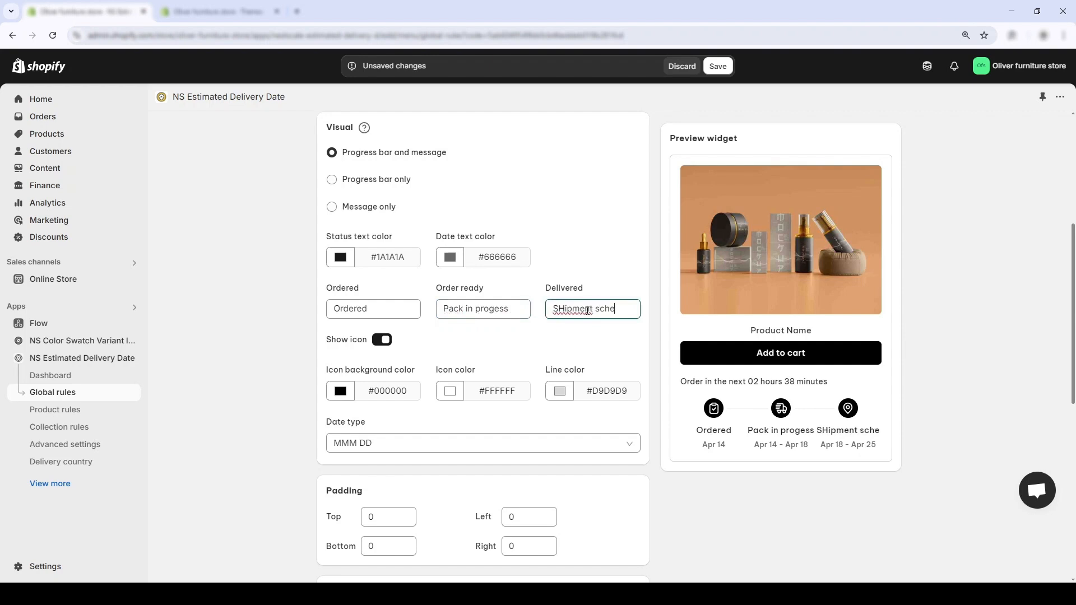
type("duled")
left_click_drag(559, 312, 554, 312)
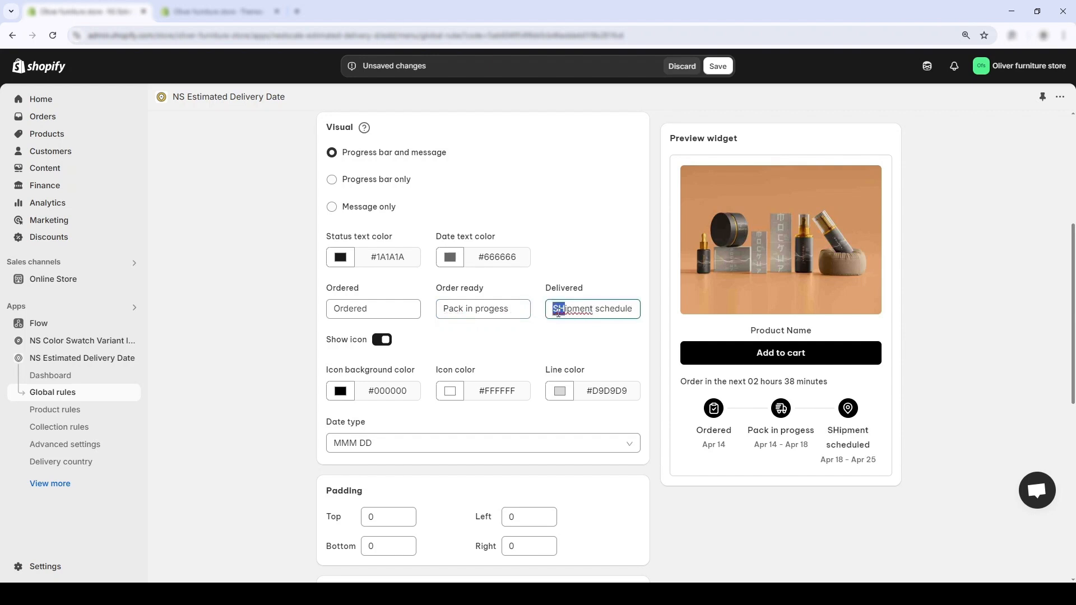
left_click(562, 311)
key("BackSpace")
type("h")
left_click(601, 384)
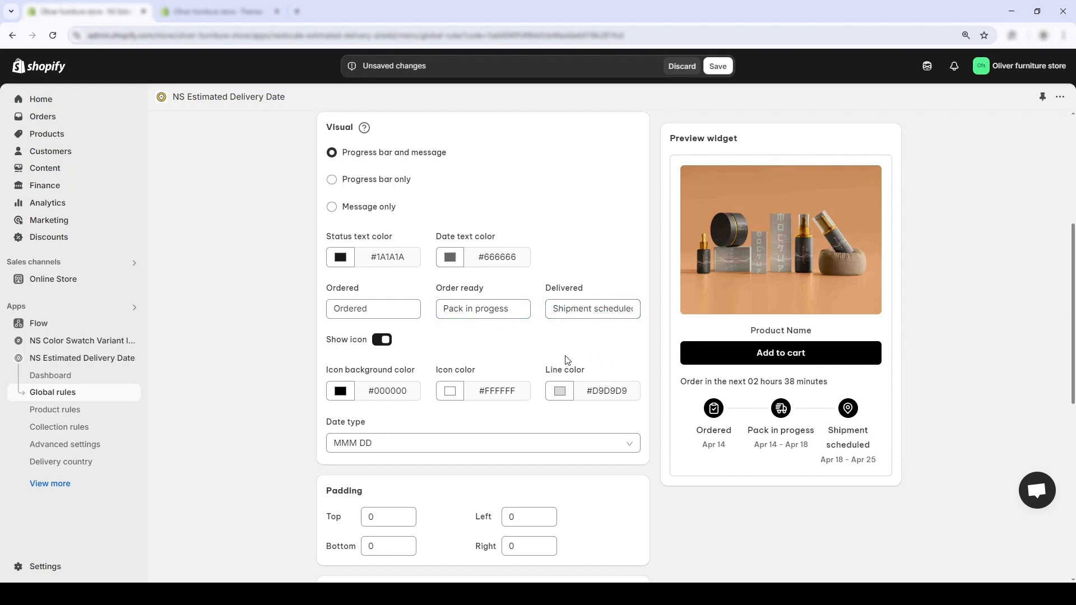
- Look through the date type and language choices in the date format settings without selecting a different option
scroll(606, 288, "down", 3)
scroll(606, 288, "down", 1)
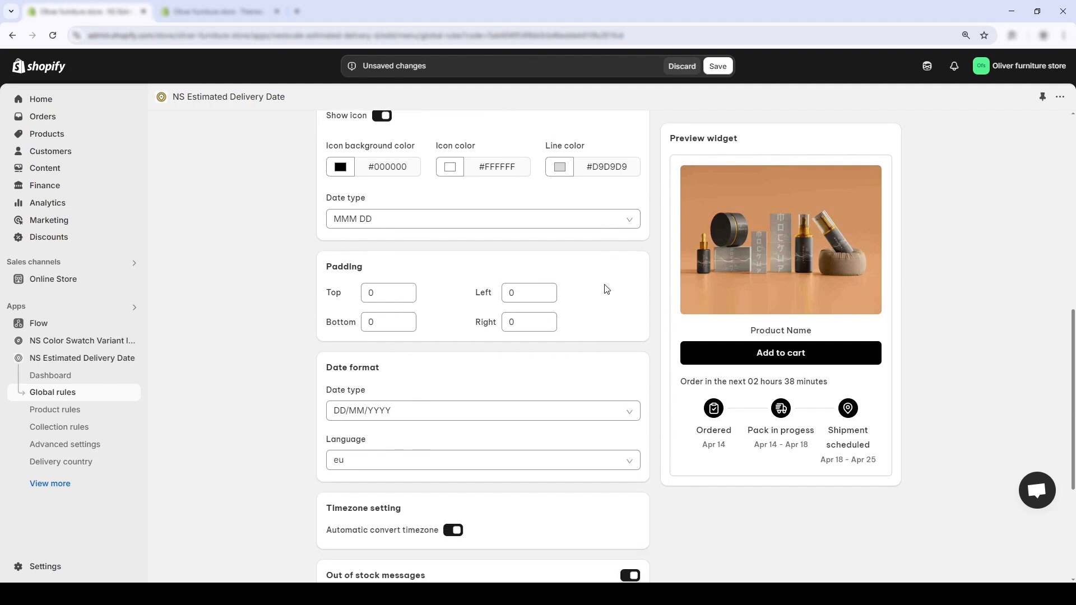
scroll(449, 389, "down", 2)
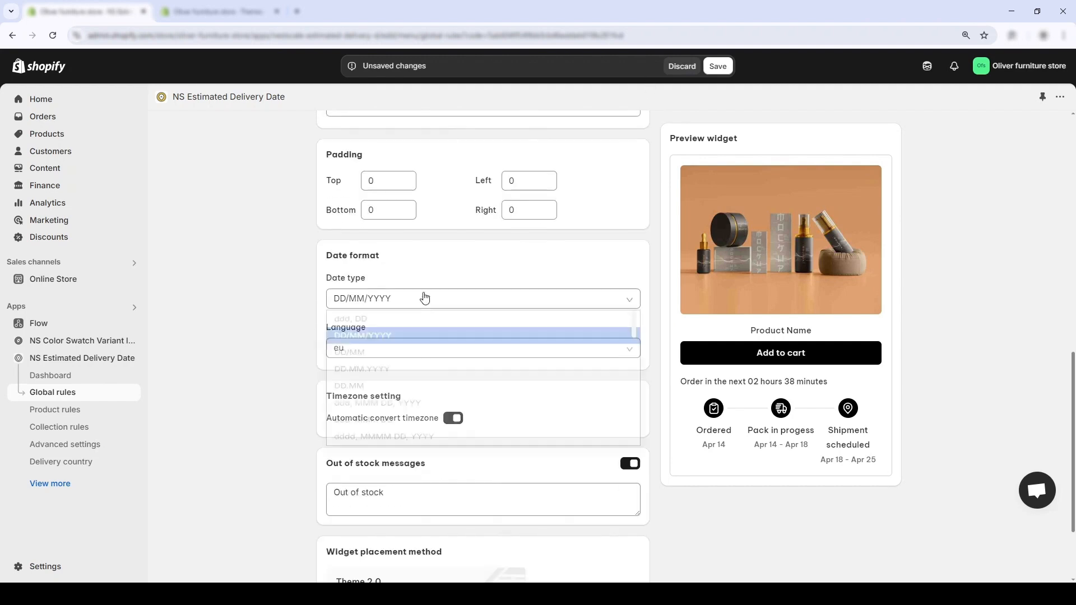
left_click(411, 348)
scroll(444, 453, "down", 3)
scroll(445, 453, "down", 4)
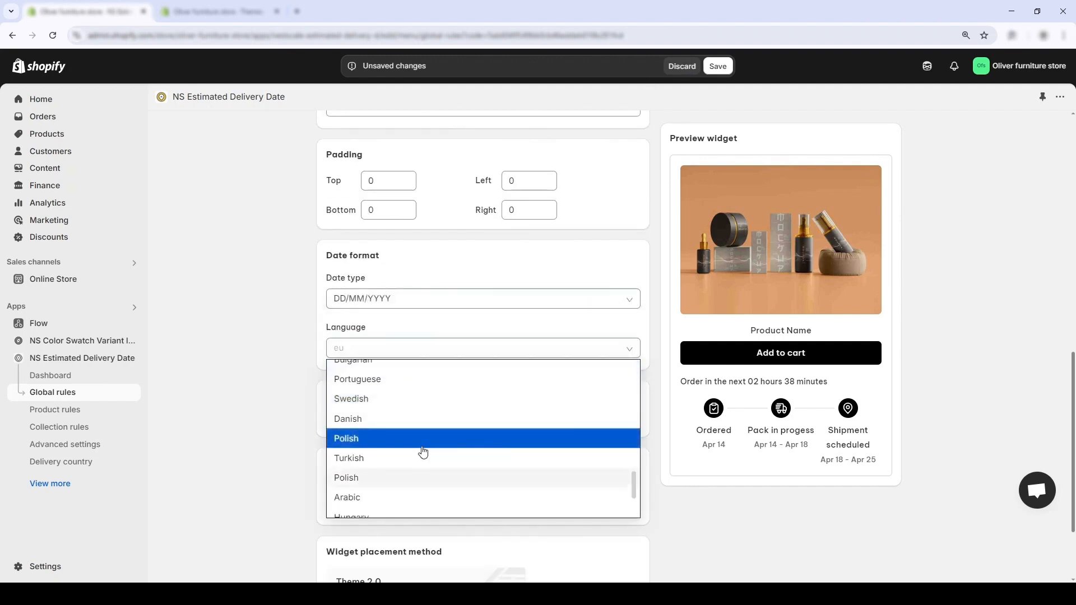
left_click(550, 421)
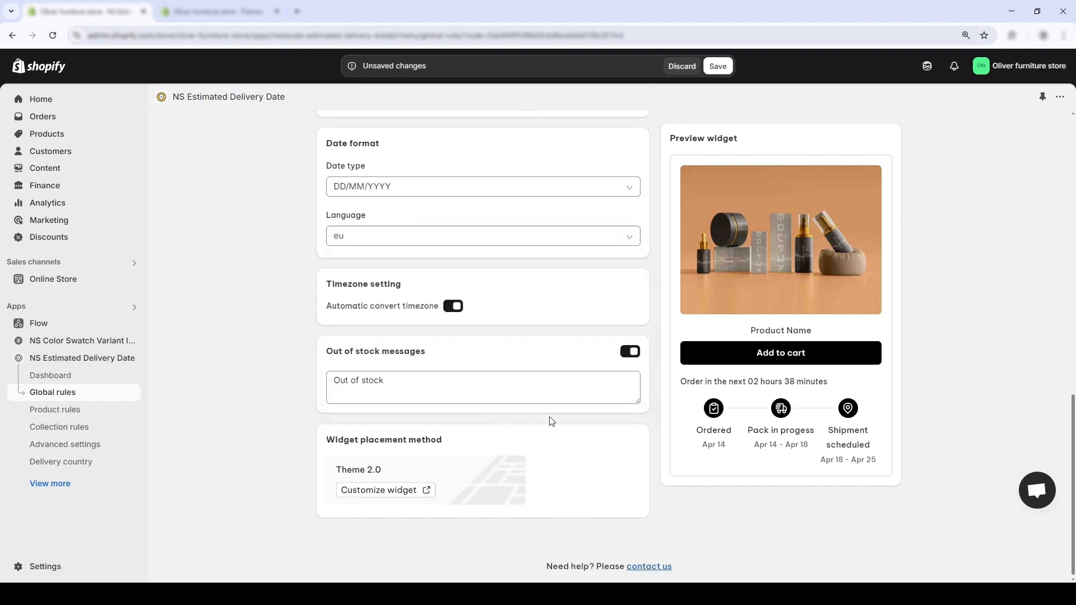
- Save the global rules with the new status labels
left_click(726, 66)
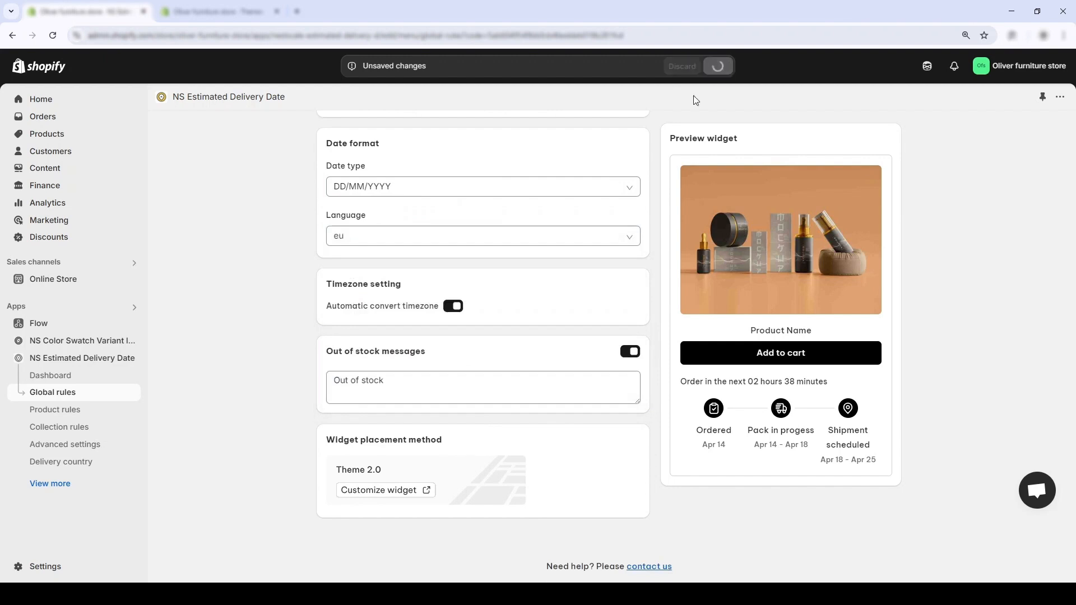
scroll(518, 311, "up", 5)
scroll(518, 313, "up", 3)
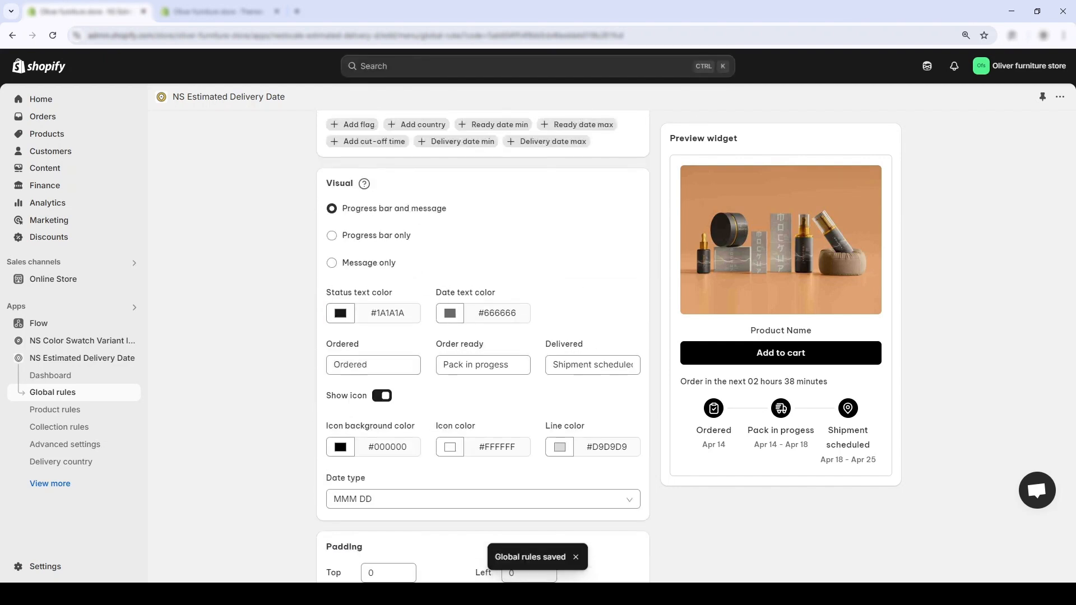
- Try turning off automatic timezone conversion, look at the manual timezone choices, and turn automatic conversion back on
scroll(457, 425, "down", 5)
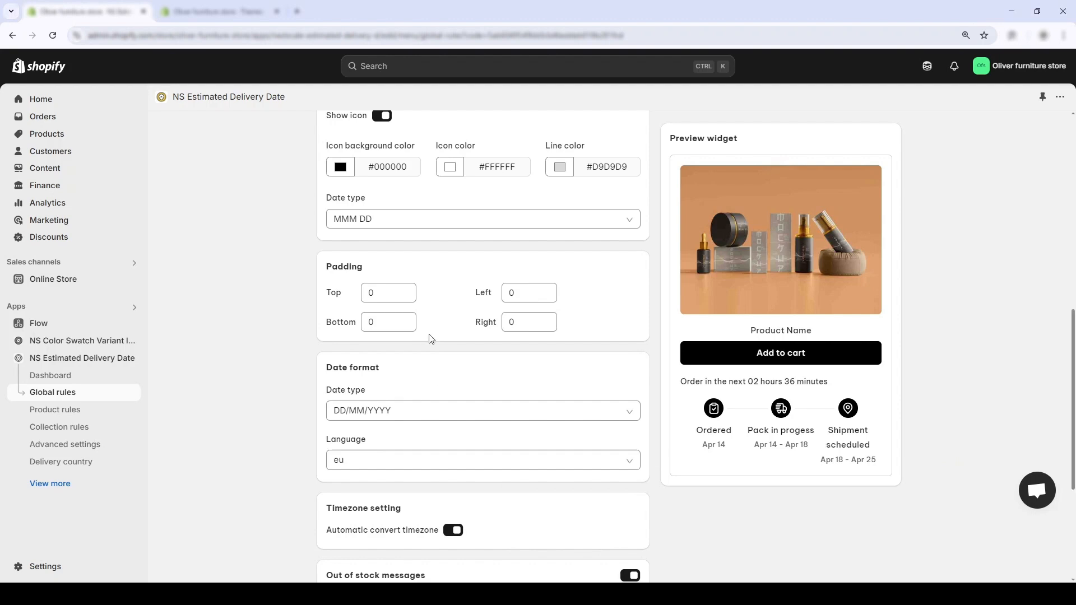
scroll(431, 338, "down", 4)
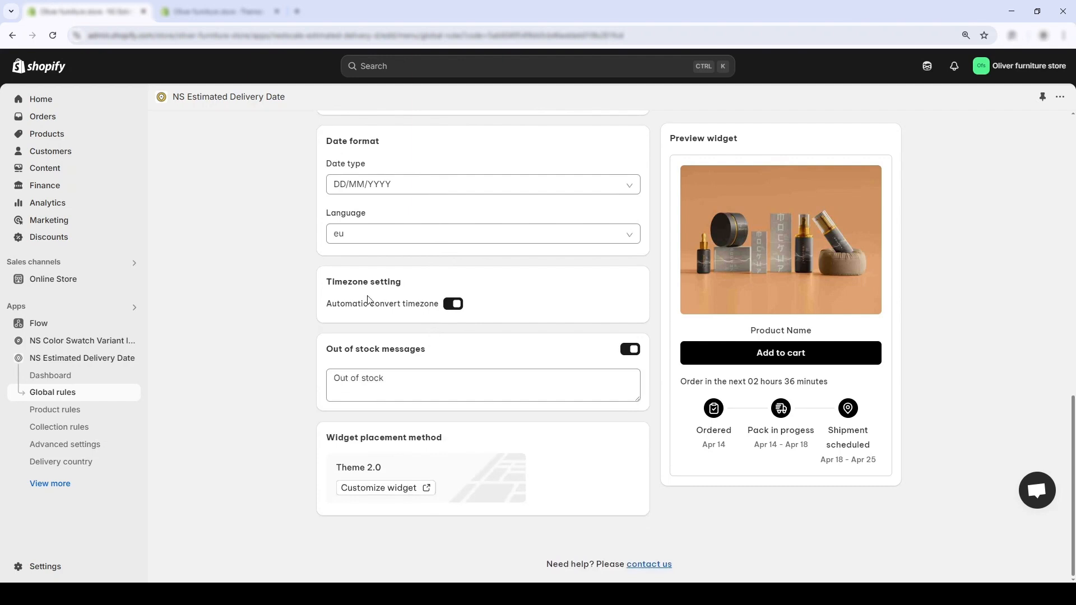
left_click(454, 306)
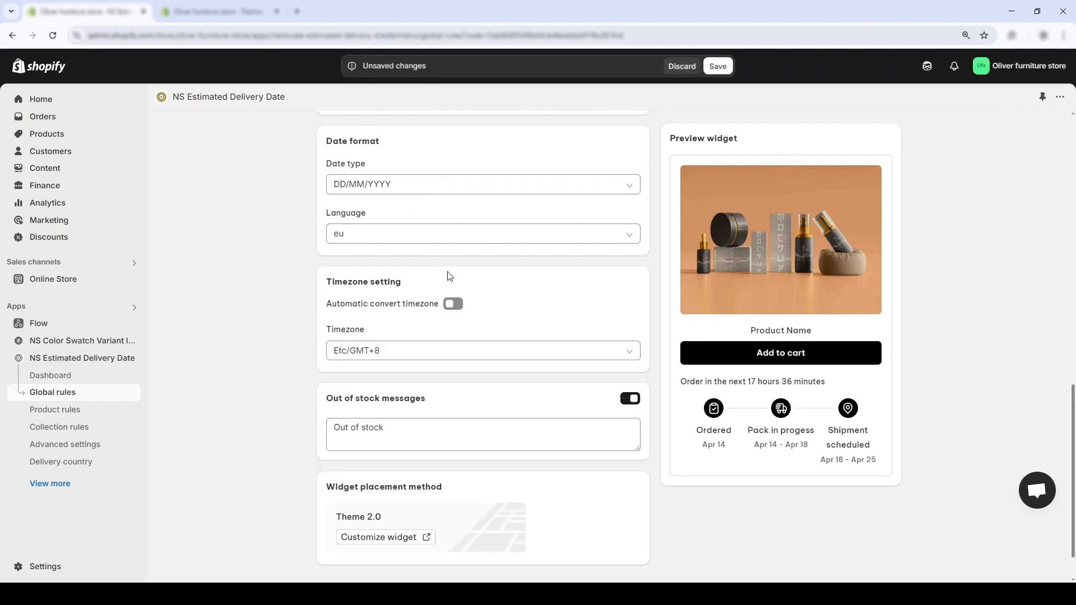
left_click(414, 351)
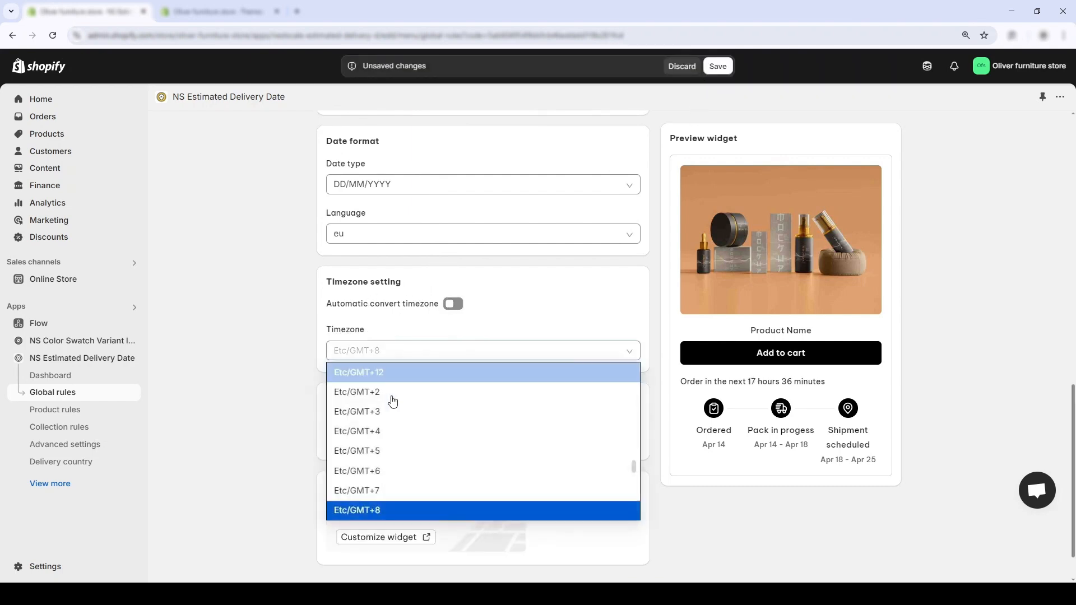
left_click(434, 351)
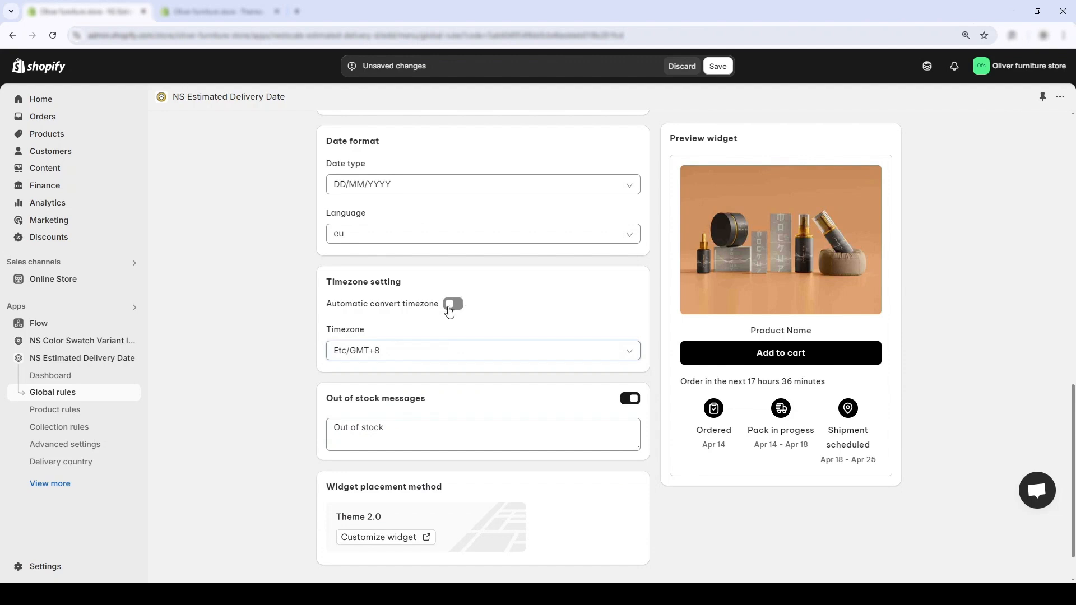
left_click(452, 306)
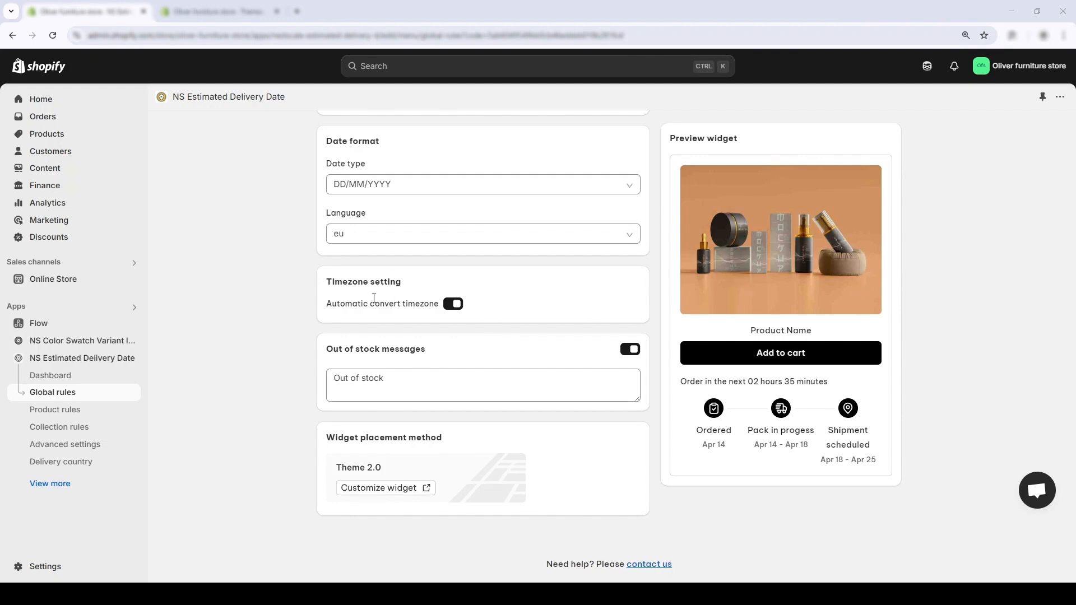
- Try replacing the out-of-stock message with text beginning with "Back"
left_click(396, 388)
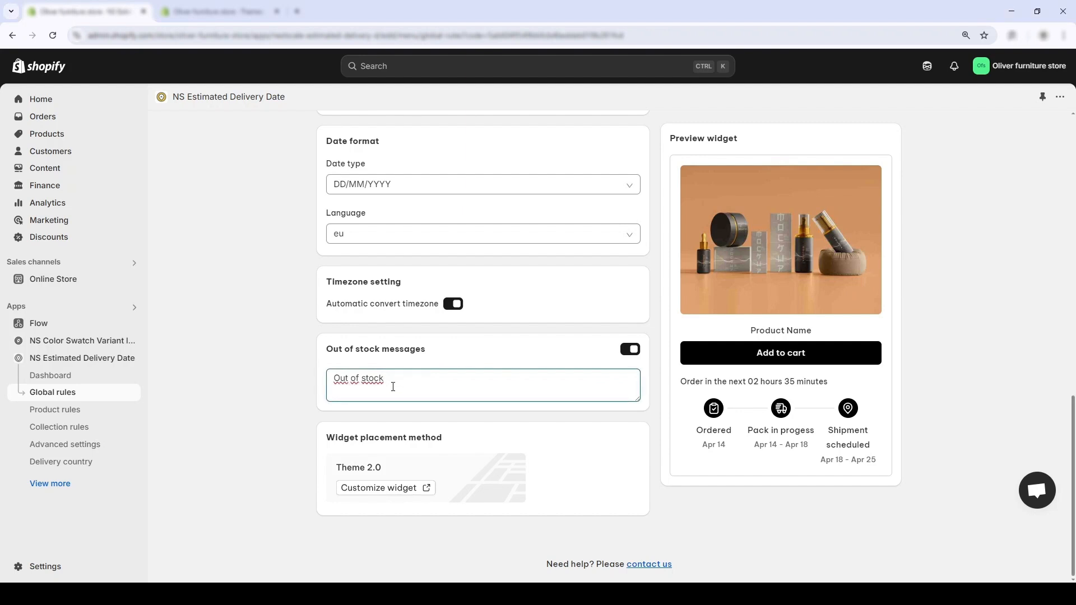
key("ctrl+shift+Left")
key("ctrl+shift+Left")
key("ctrl+shift+Left")
type("Back")
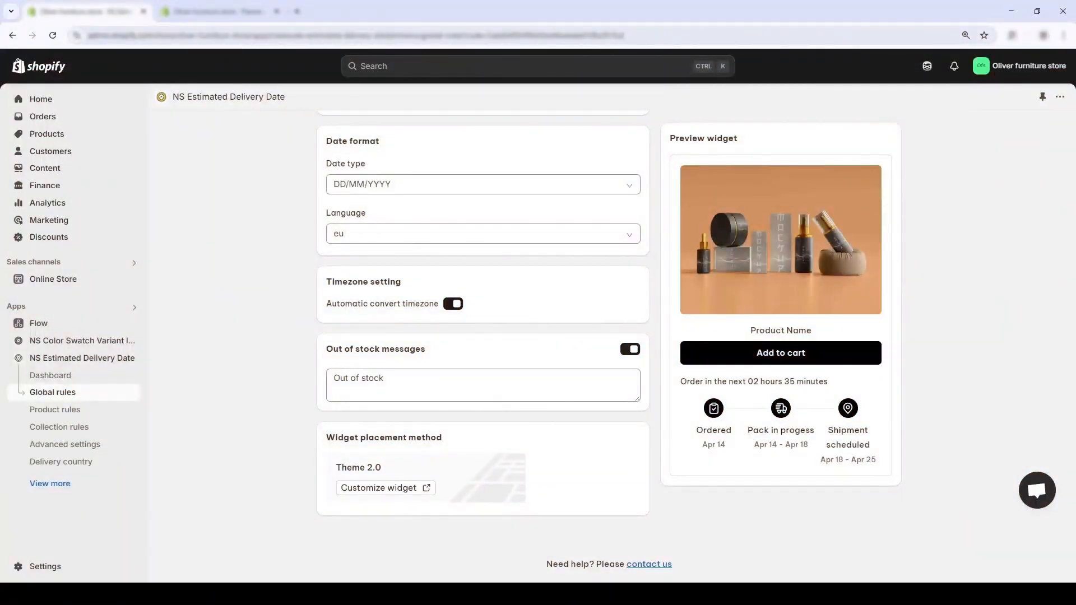
- In the global rules' estimated delivery time settings, exclude Sunday and Saturday from the order ready working days
scroll(497, 322, "up", 10)
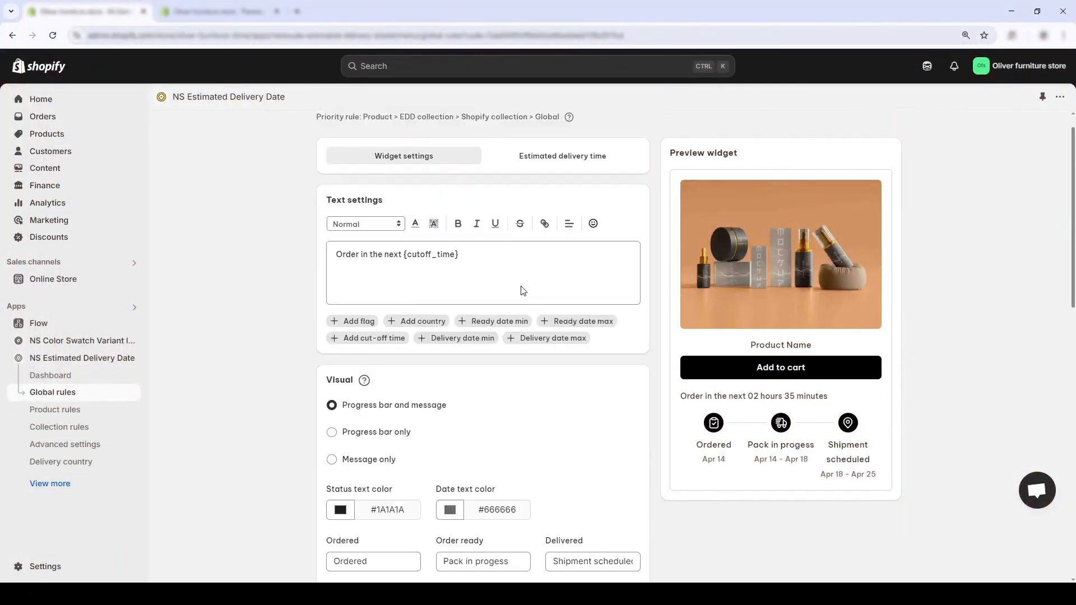
left_click(553, 185)
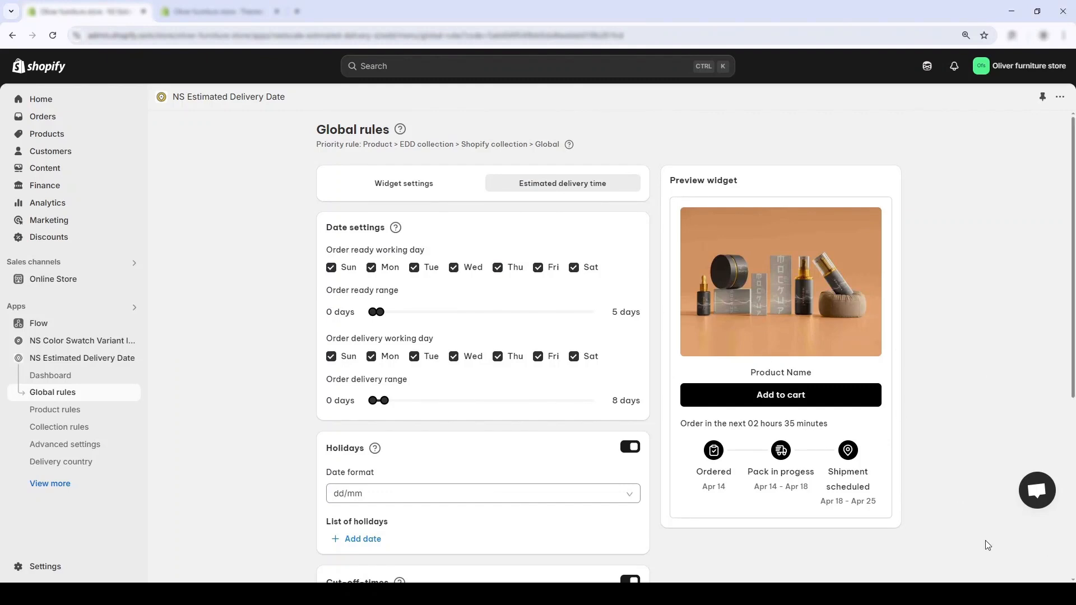
left_click(337, 273)
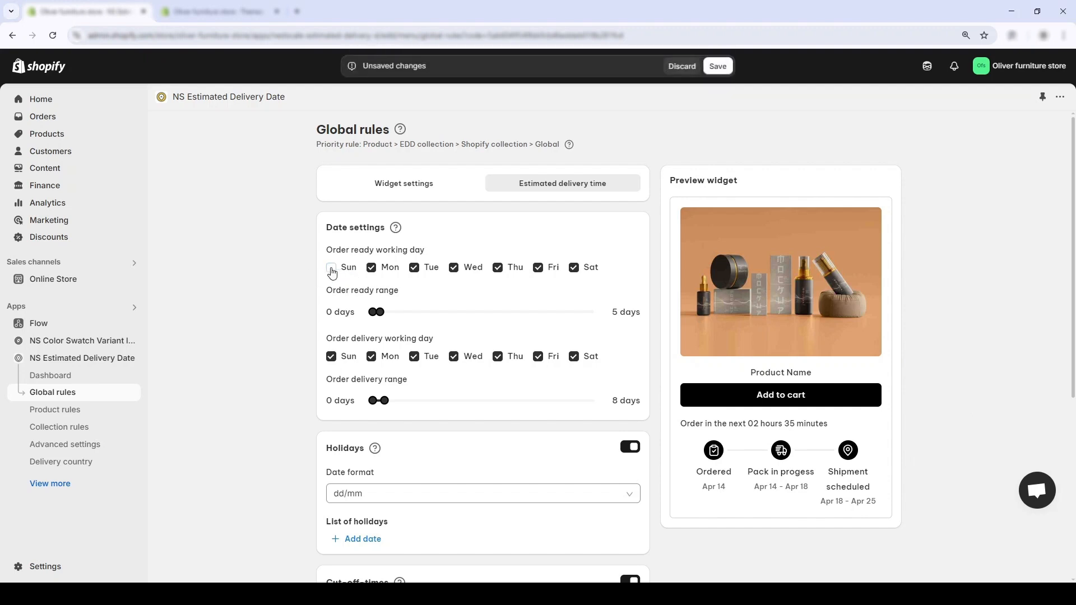
left_click(462, 272)
left_click(464, 271)
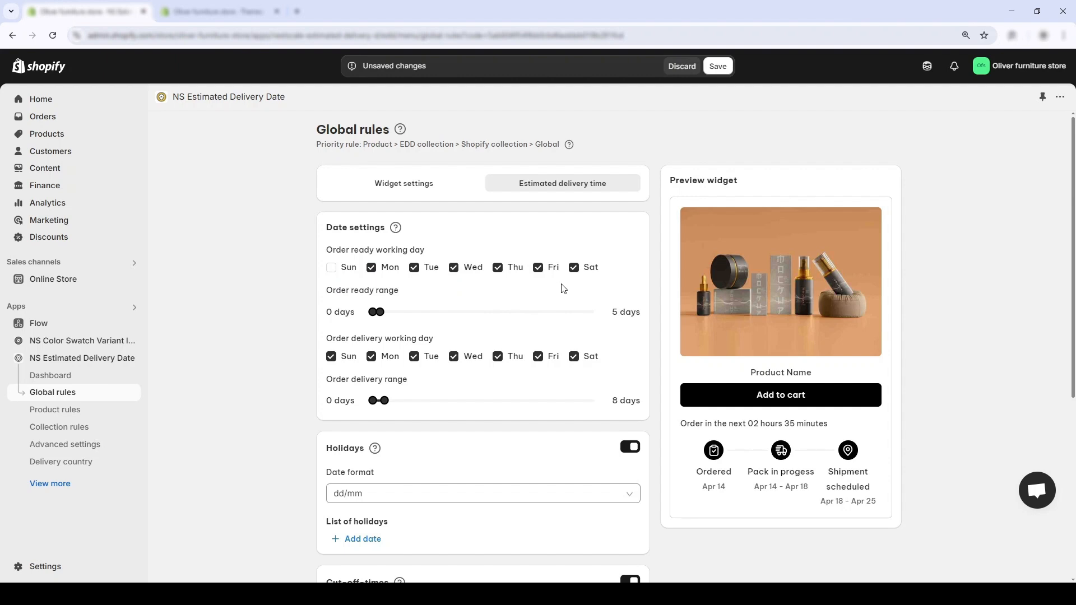
left_click(575, 268)
- Set the order ready range's maximum to 2 days and exclude Sunday and Saturday from the order delivery working days
mouse_move(382, 320)
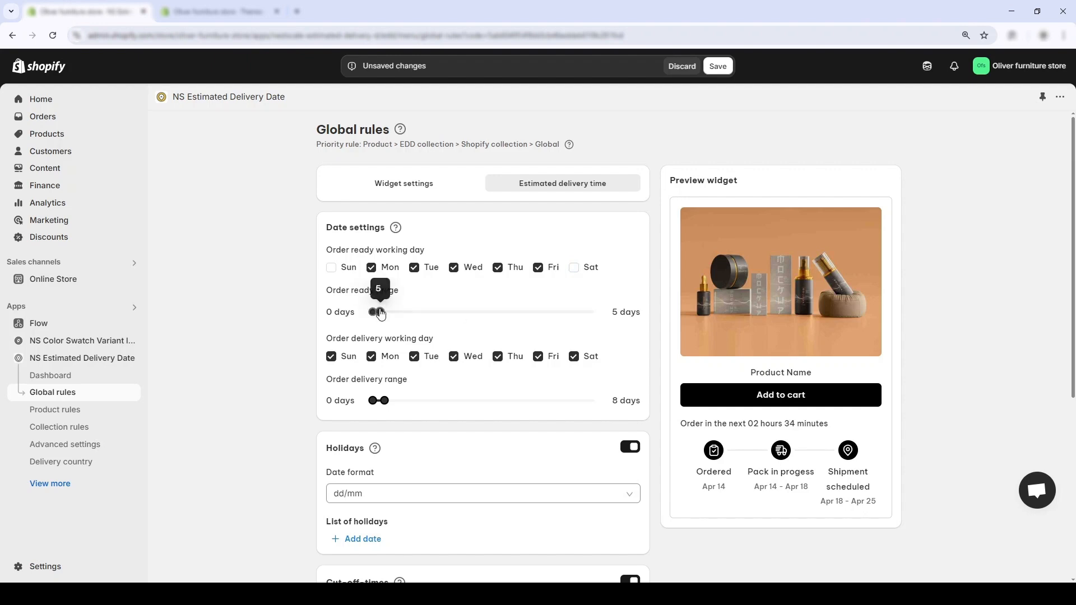
left_click_drag(381, 316, 374, 315)
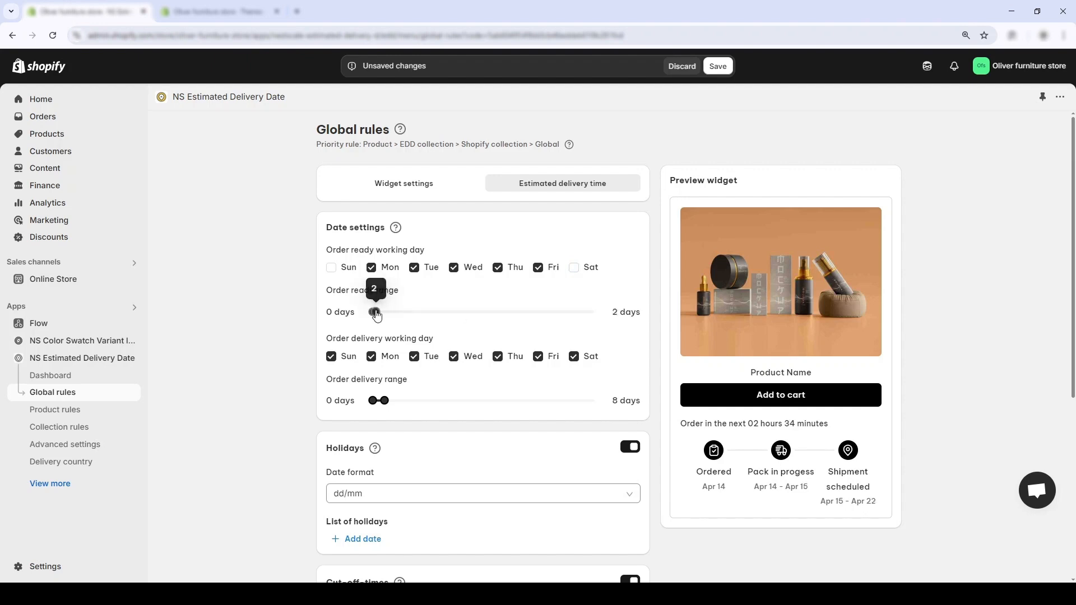
left_click(331, 356)
left_click(574, 356)
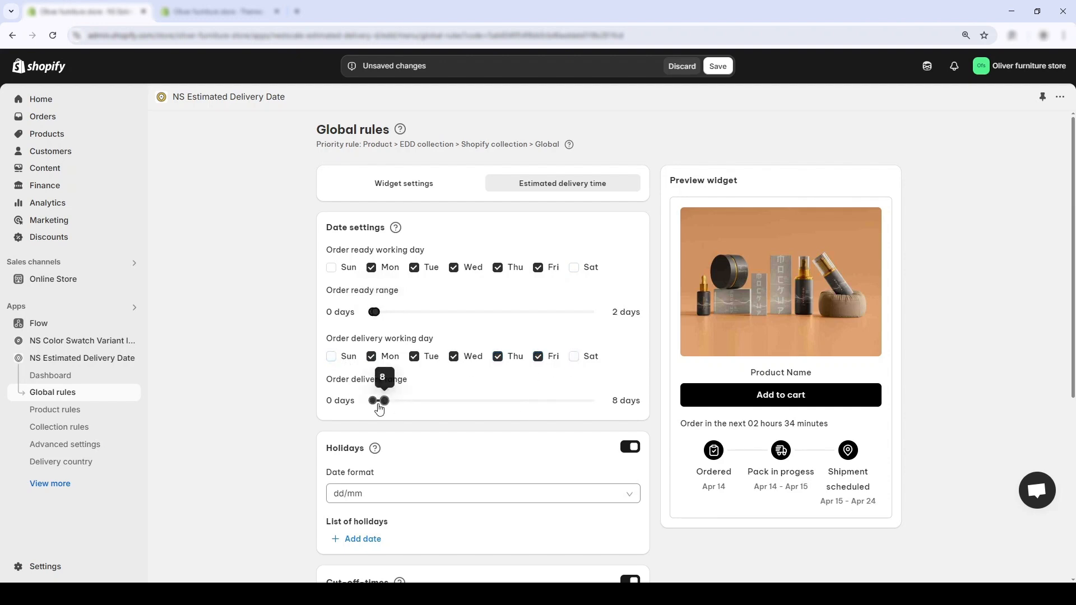
- Set the global order delivery range's maximum to 3 days and save the global rules
left_click_drag(380, 409, 378, 403)
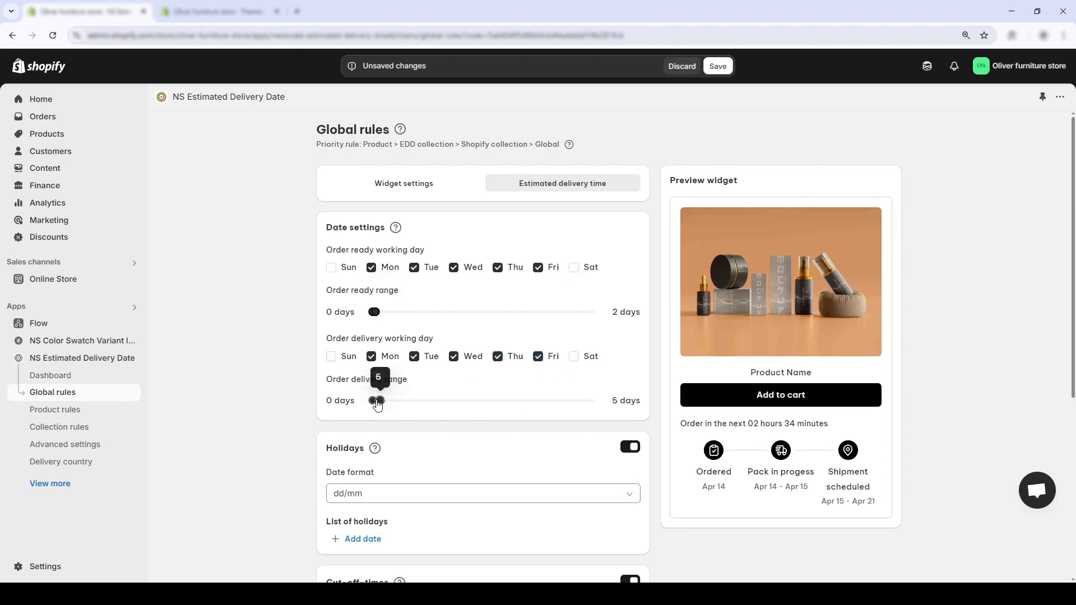
scroll(410, 400, "down", 2)
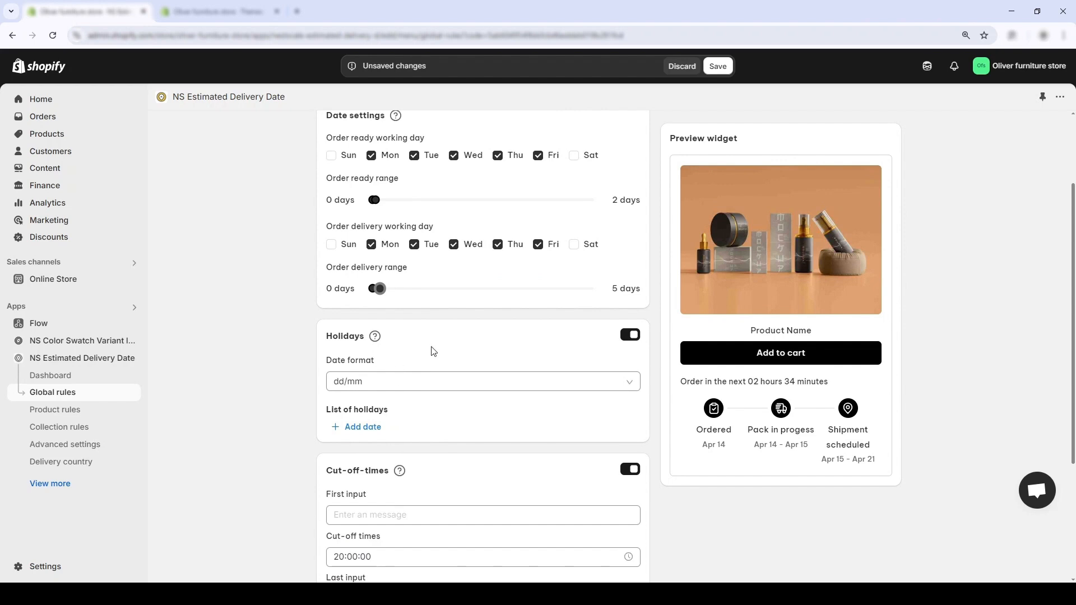
scroll(432, 353, "up", 1)
left_click_drag(381, 344, 377, 350)
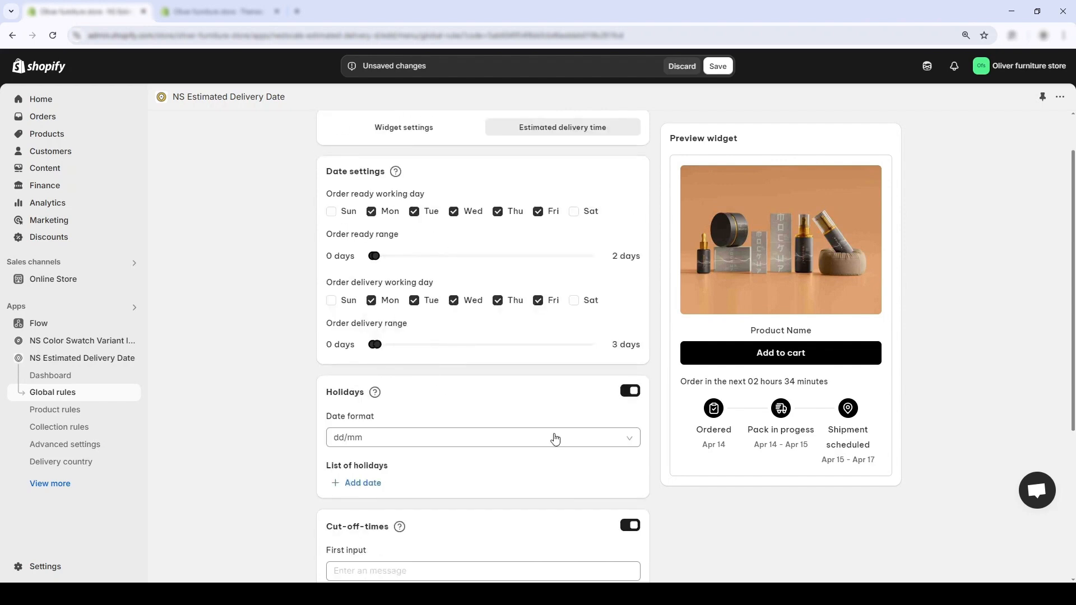
scroll(552, 439, "down", 1)
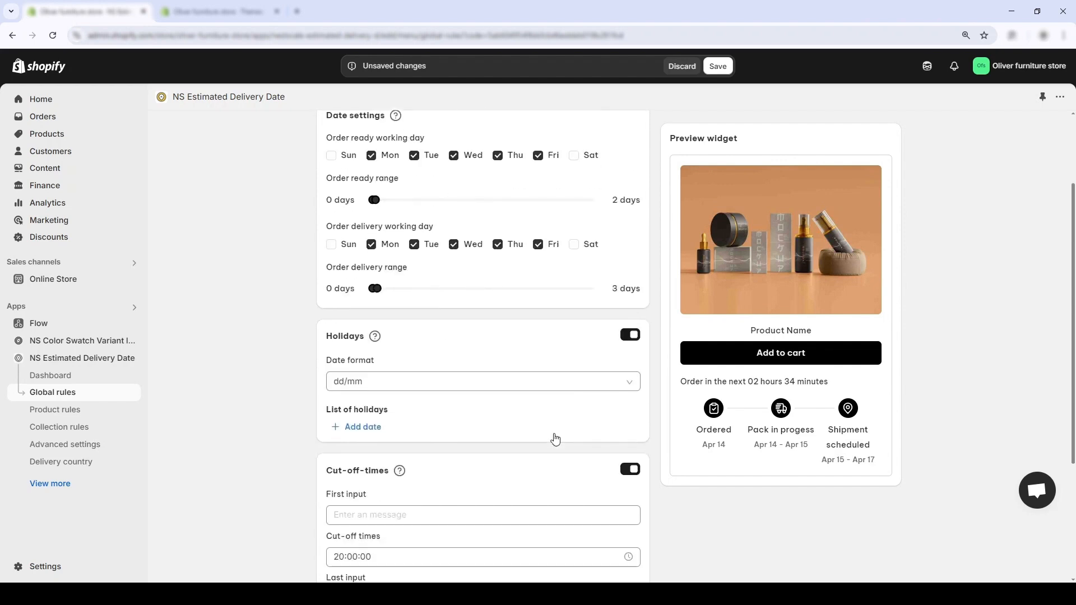
left_click(718, 66)
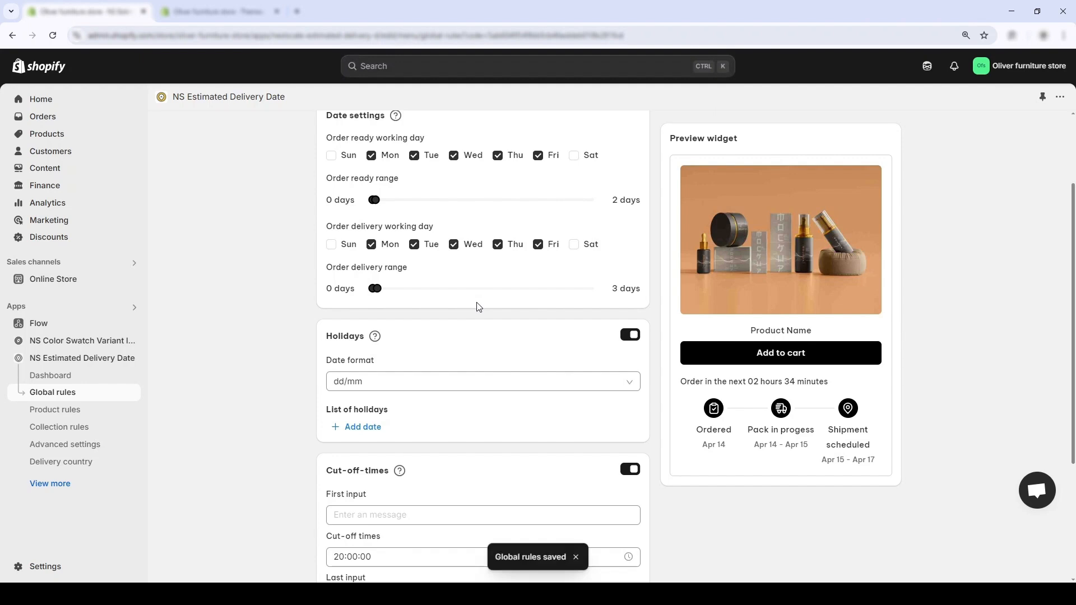
- Try adding a holiday named Christmas dated 27/11 to the global list of holidays, and delete it again
scroll(480, 306, "down", 2)
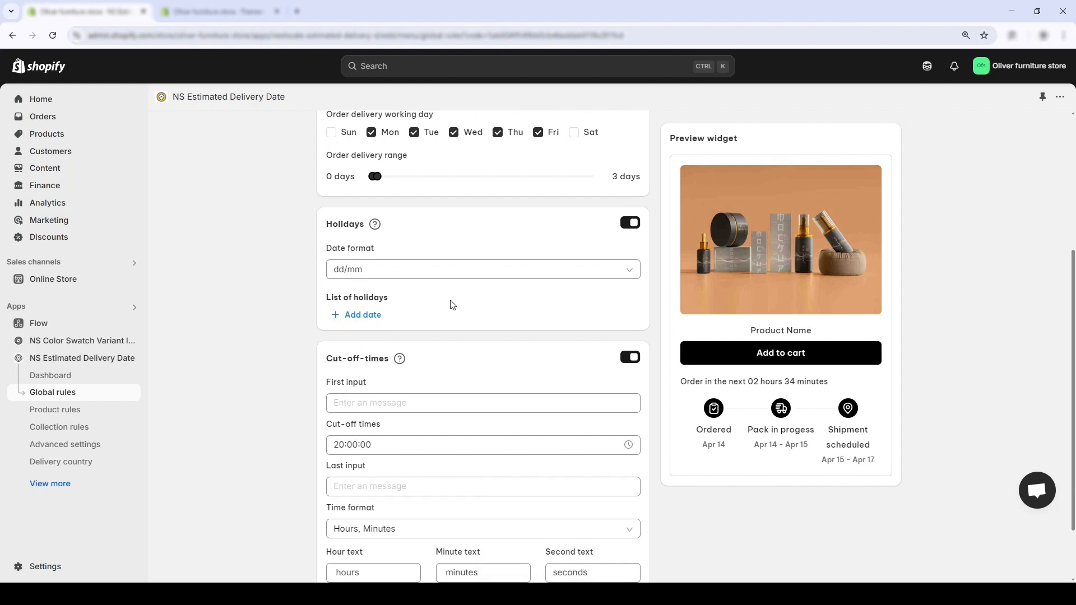
left_click(375, 270)
left_click(359, 315)
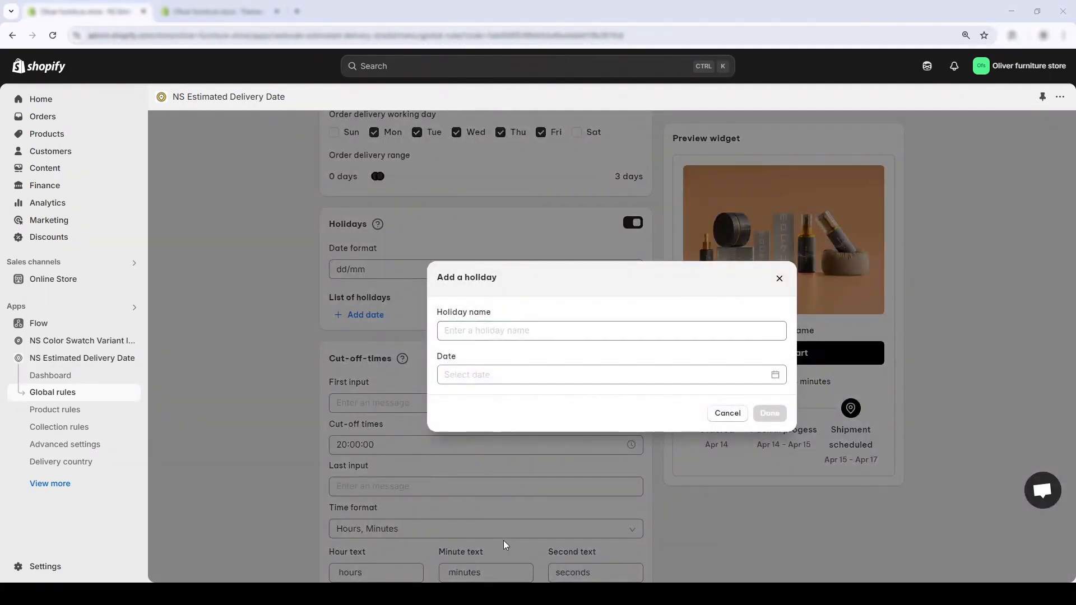
left_click(469, 324)
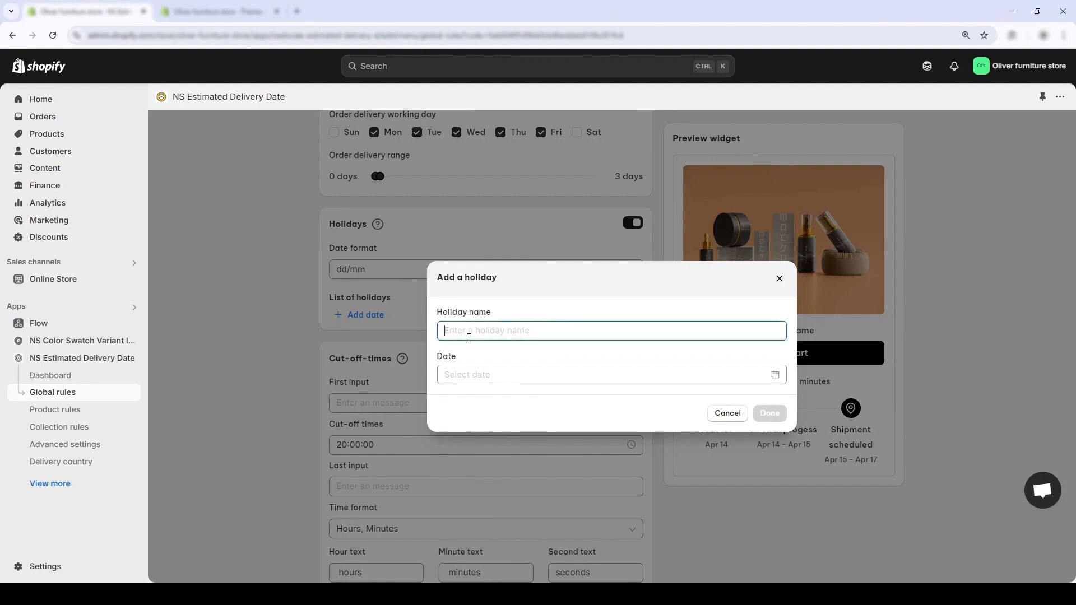
type("Christment")
left_click(775, 374)
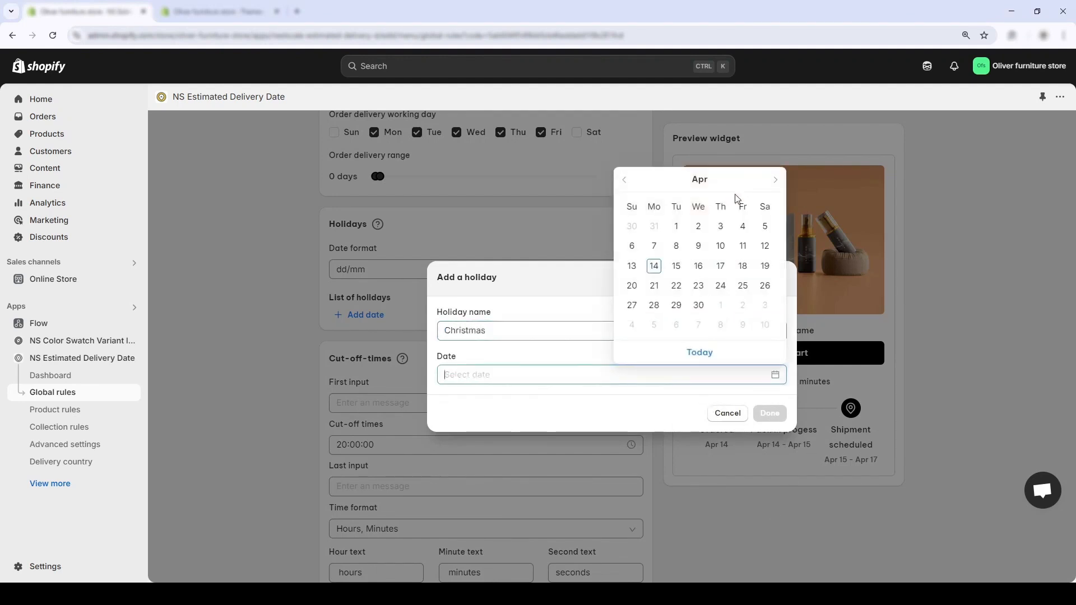
left_click(775, 179)
left_click(775, 180)
left_click(775, 180)
left_click(775, 179)
left_click(776, 179)
left_click(775, 180)
left_click(775, 179)
left_click(721, 305)
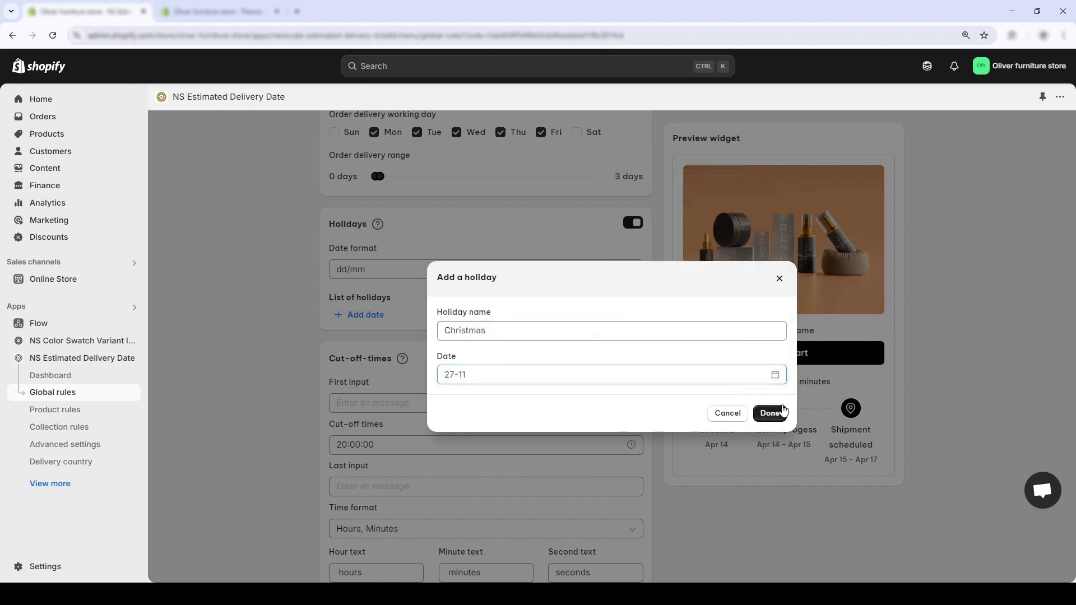
left_click(770, 414)
scroll(498, 397, "down", 1)
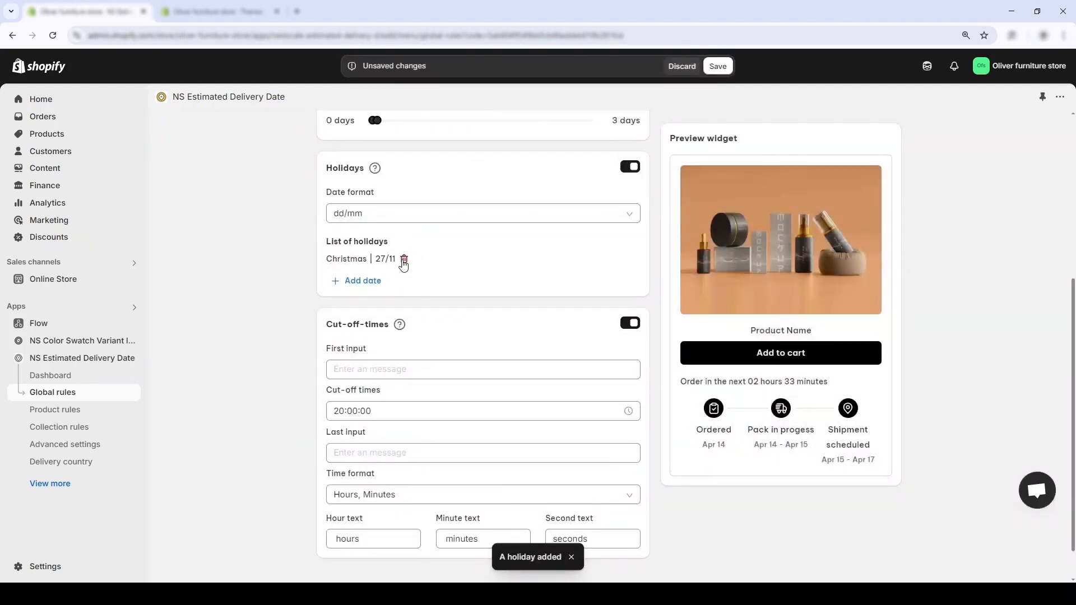
left_click(404, 255)
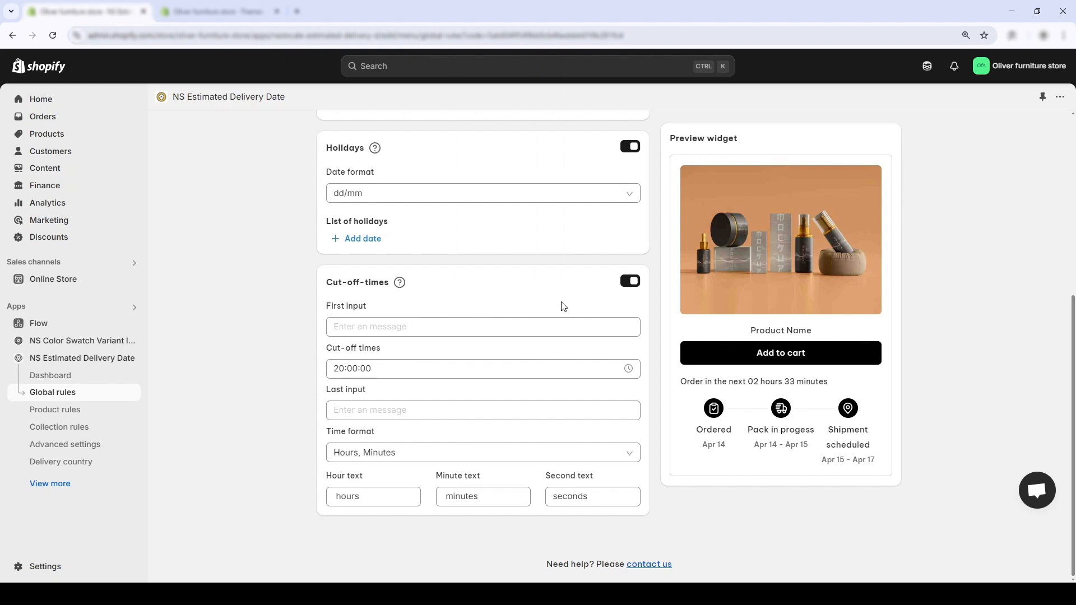
- In the product rules, start a new product rule and add Elegant Modern Table Lamp as its product
left_click(69, 395)
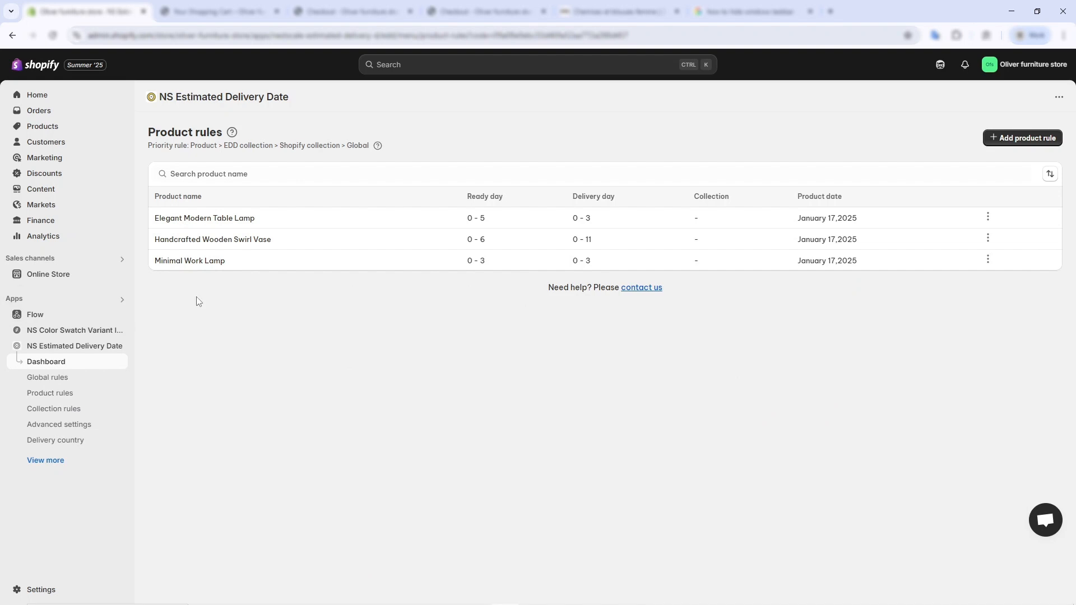
left_click(1029, 137)
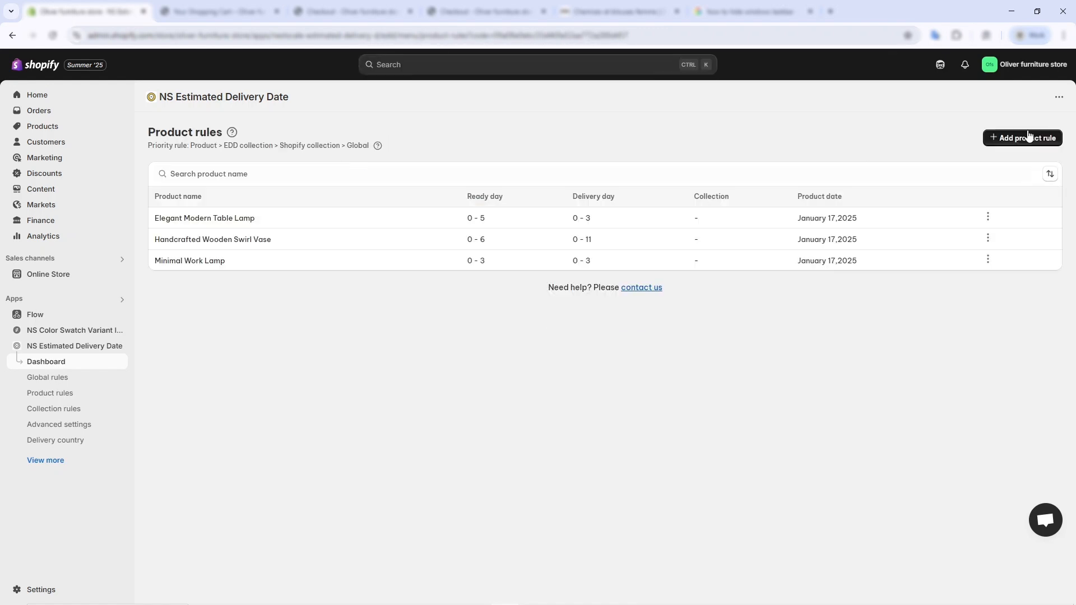
left_click(1029, 137)
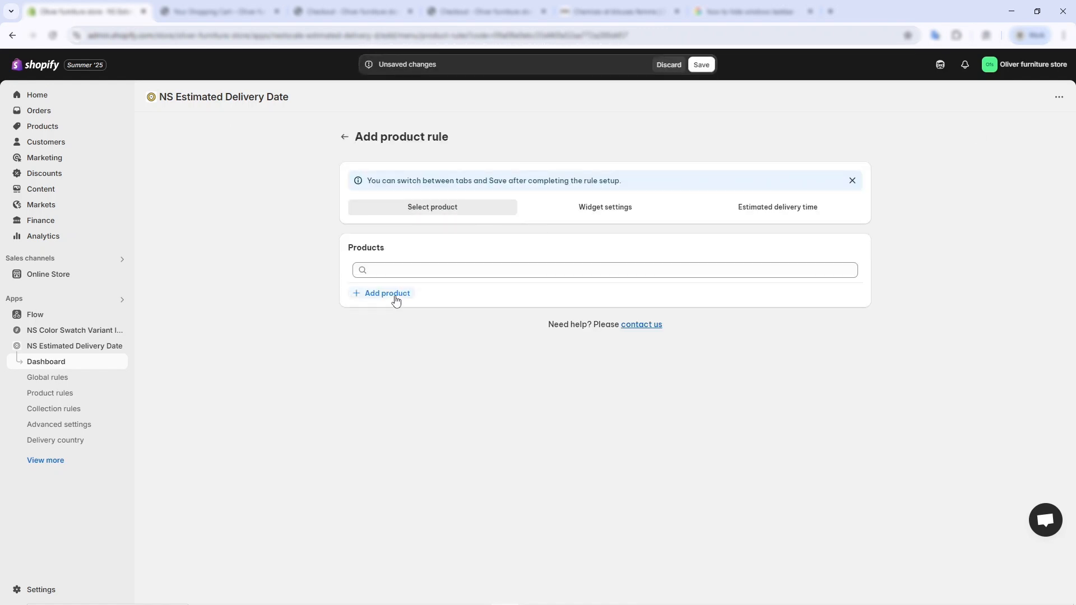
left_click(393, 295)
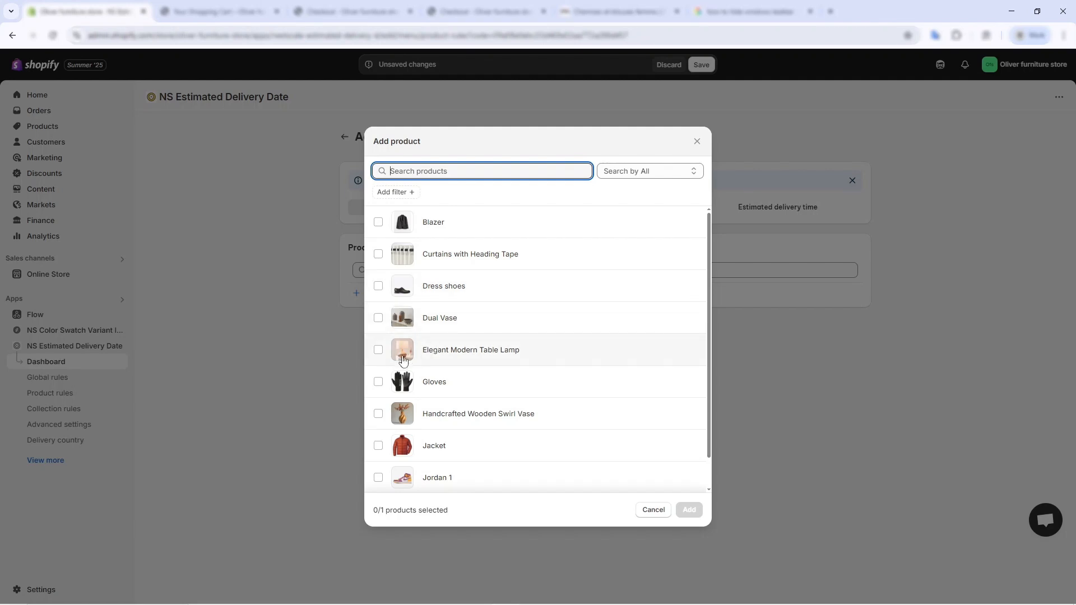
left_click(378, 350)
left_click(689, 510)
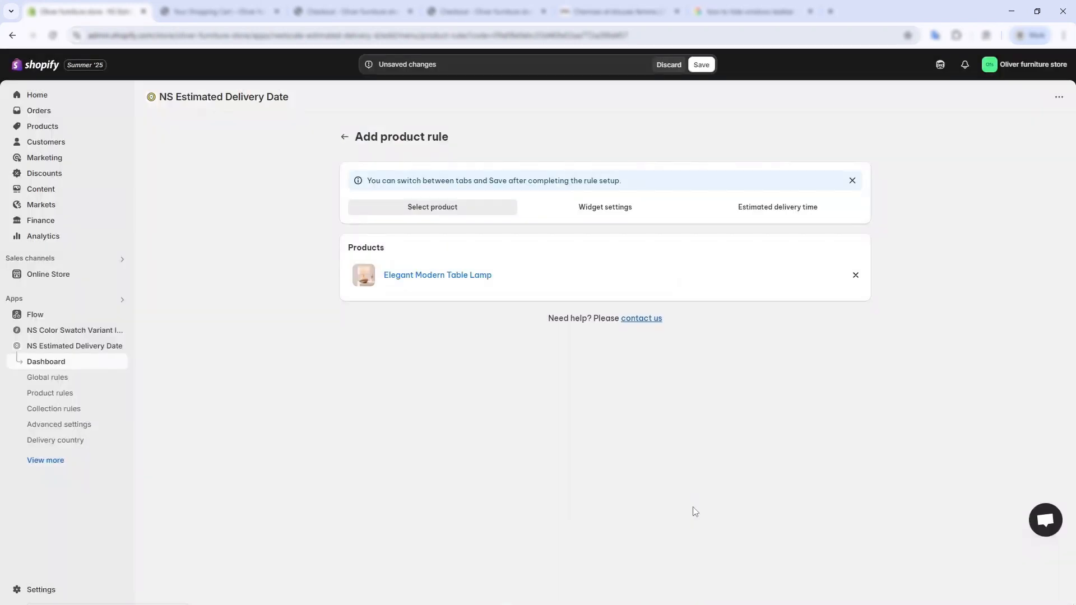
- In the lamp rule's widget settings, write a free shipping message with country name and flag, plus minimum and maximum delivery dates
left_click(598, 214)
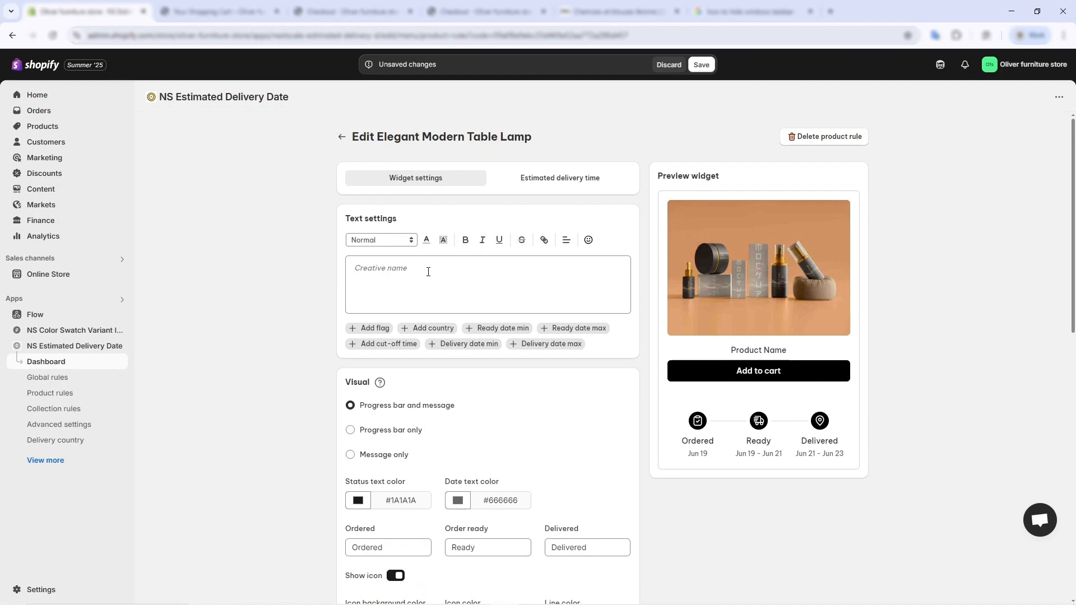
scroll(495, 427, "down", 3)
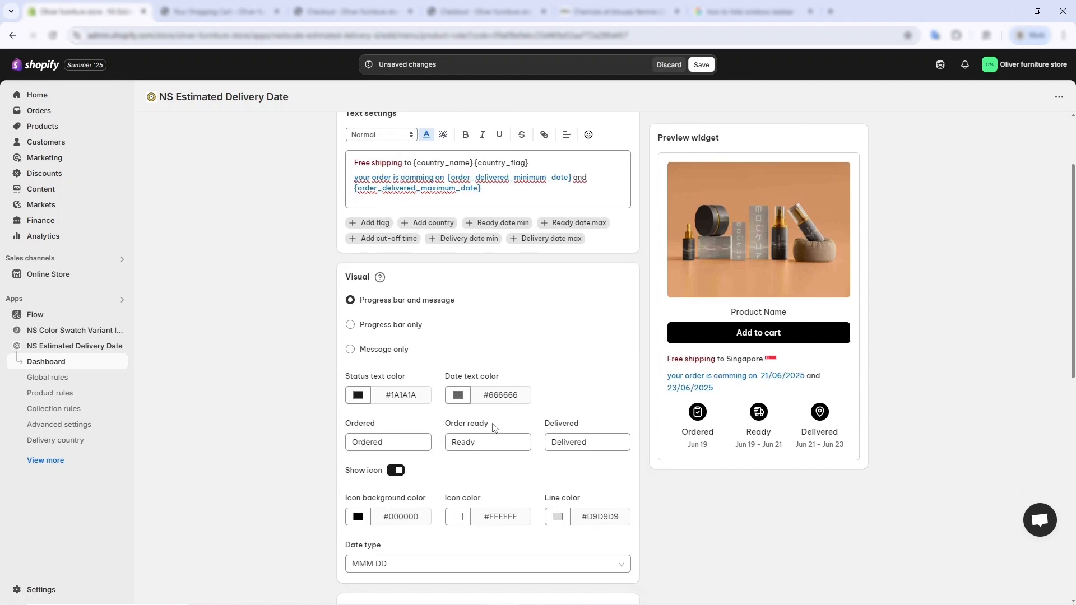
scroll(497, 420, "down", 2)
scroll(498, 418, "up", 5)
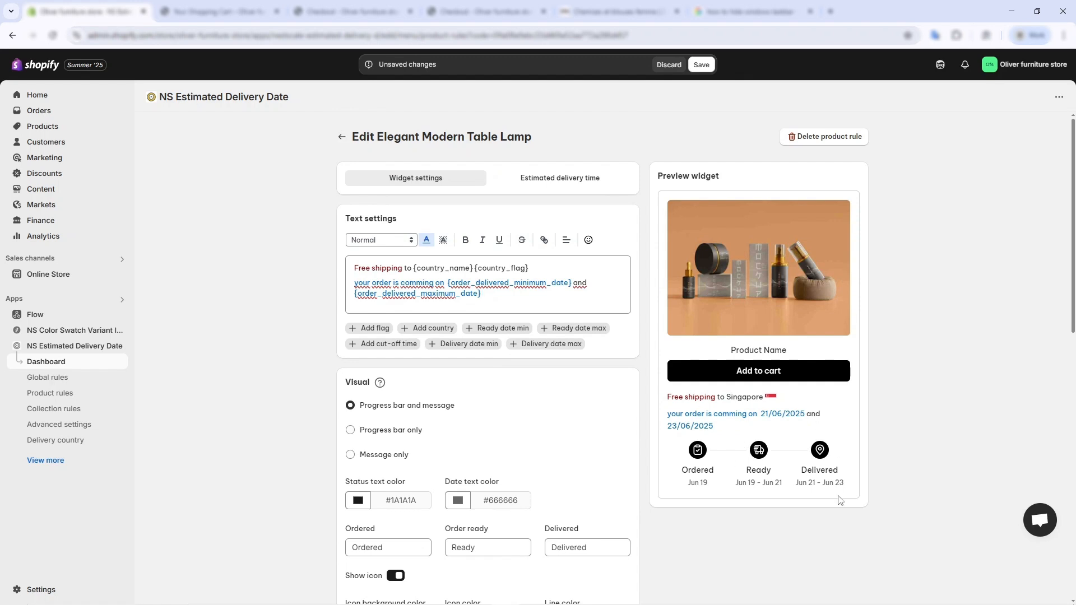
- In the lamp rule's estimated delivery time settings, raise the order ready range's maximum and save the rule
left_click(560, 178)
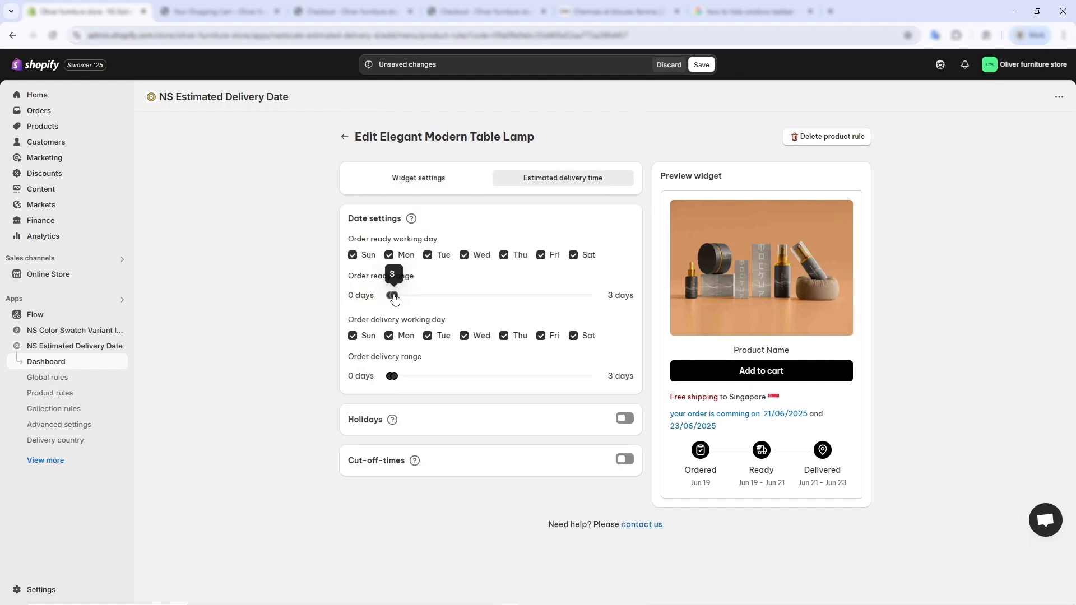
mouse_move(395, 297)
left_mouse_down()
mouse_move(416, 302)
mouse_move(406, 301)
left_mouse_up()
left_click(709, 71)
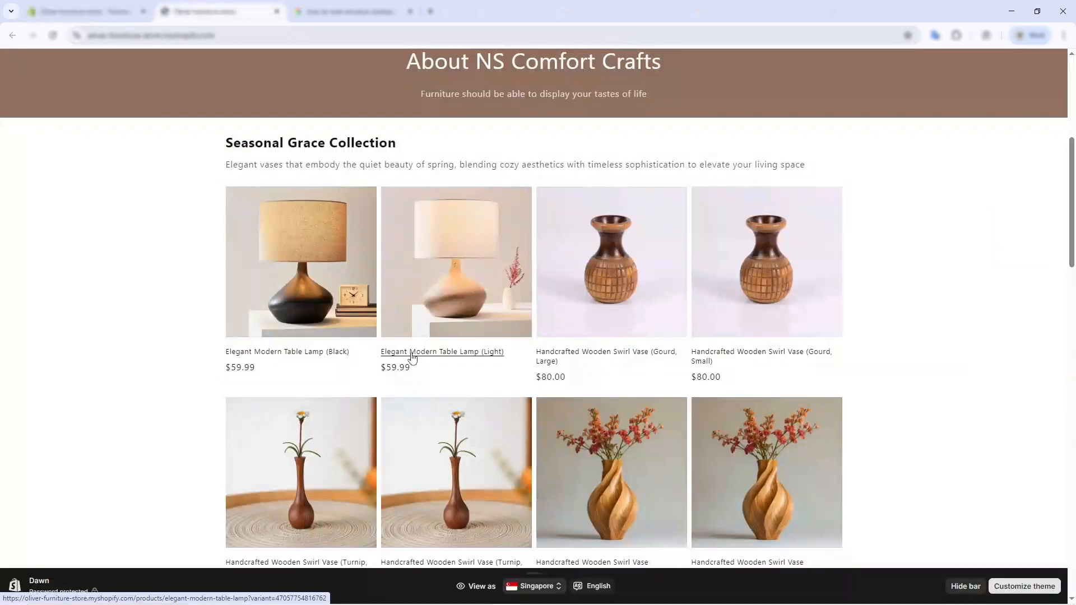
- On the storefront, open the Elegant Modern Table Lamp (Light) product page and examine its cut-off, shipping and delivery date message
scroll(412, 359, "down", 1)
scroll(426, 382, "up", 1)
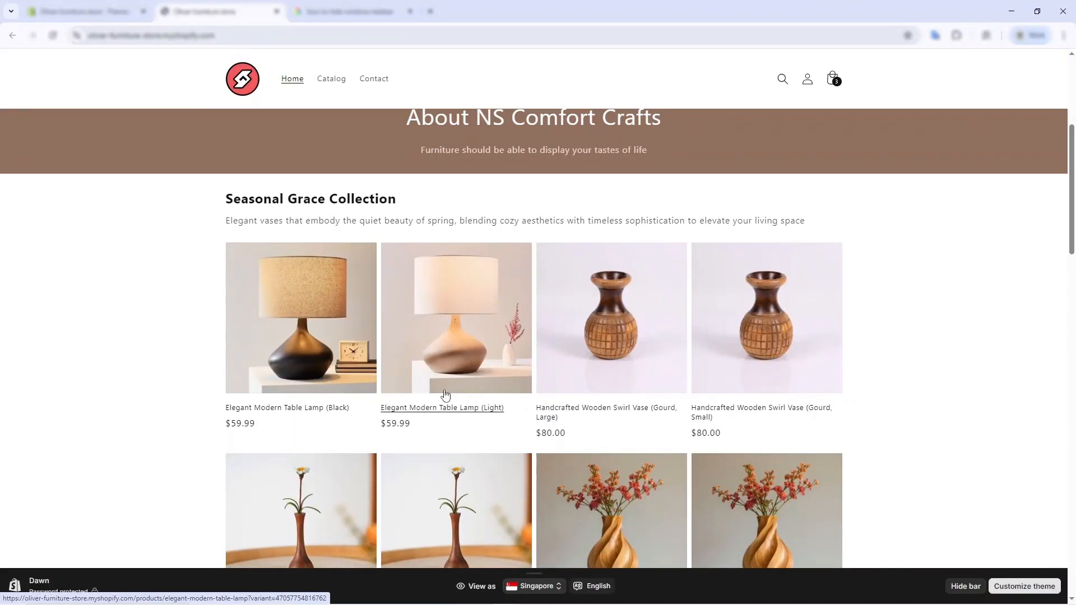
left_click(446, 407)
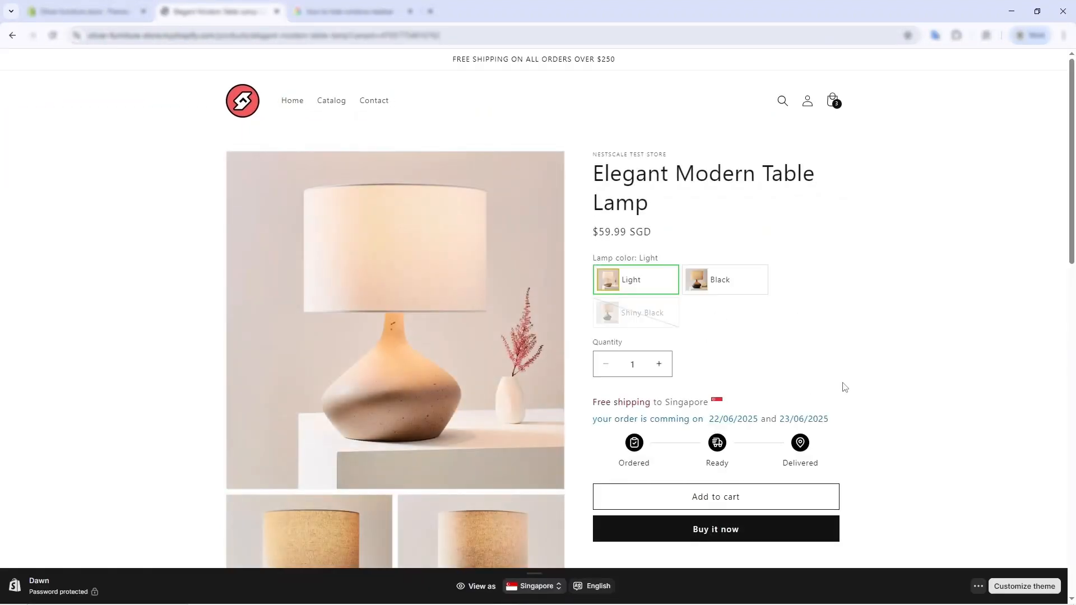
scroll(895, 389, "down", 1)
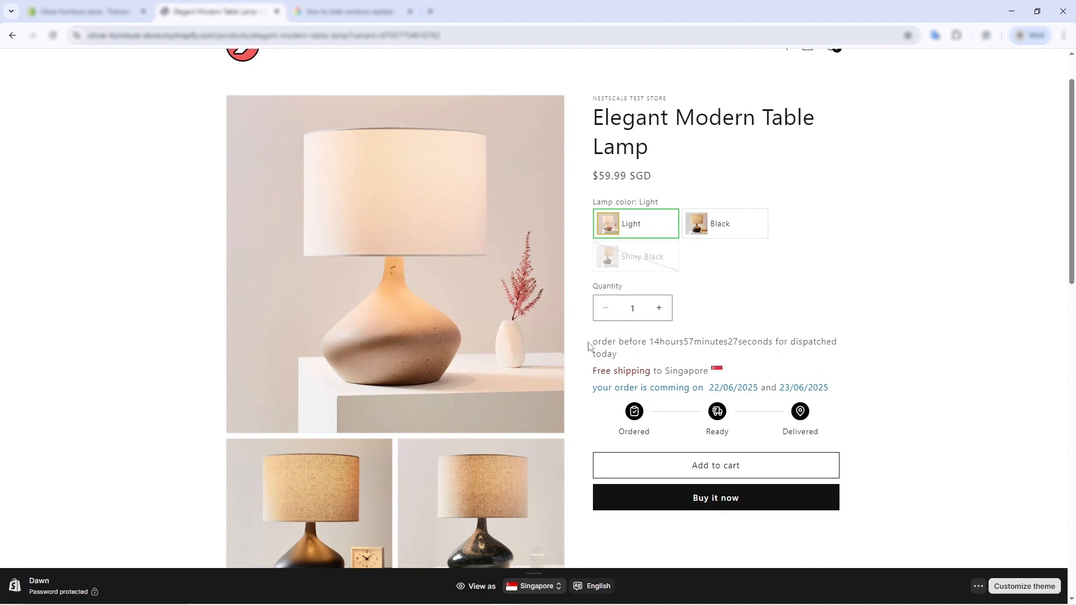
left_click_drag(588, 345, 628, 370)
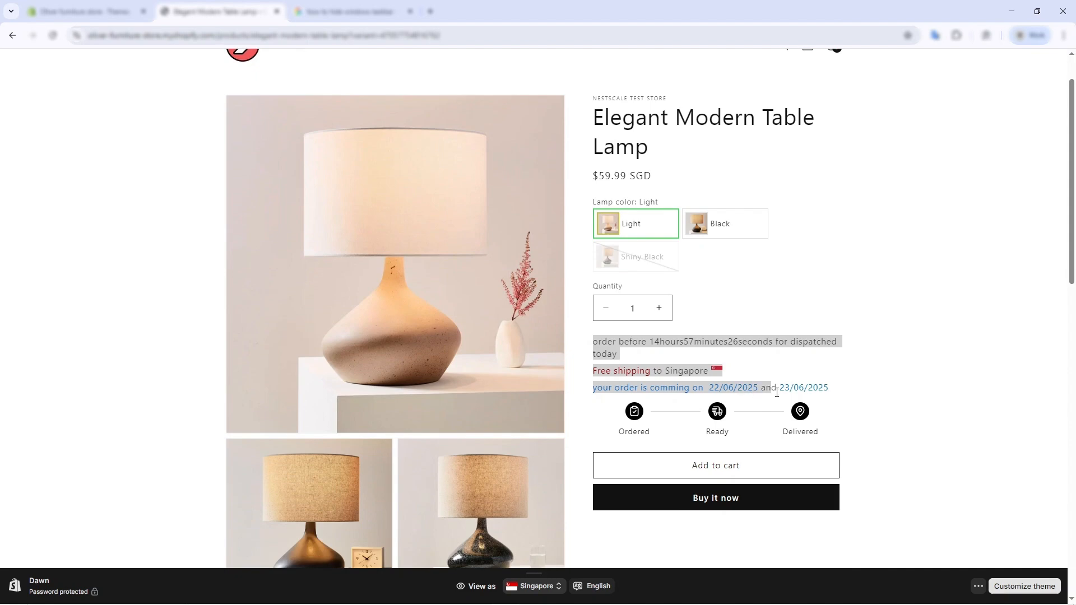
left_click_drag(806, 389, 830, 389)
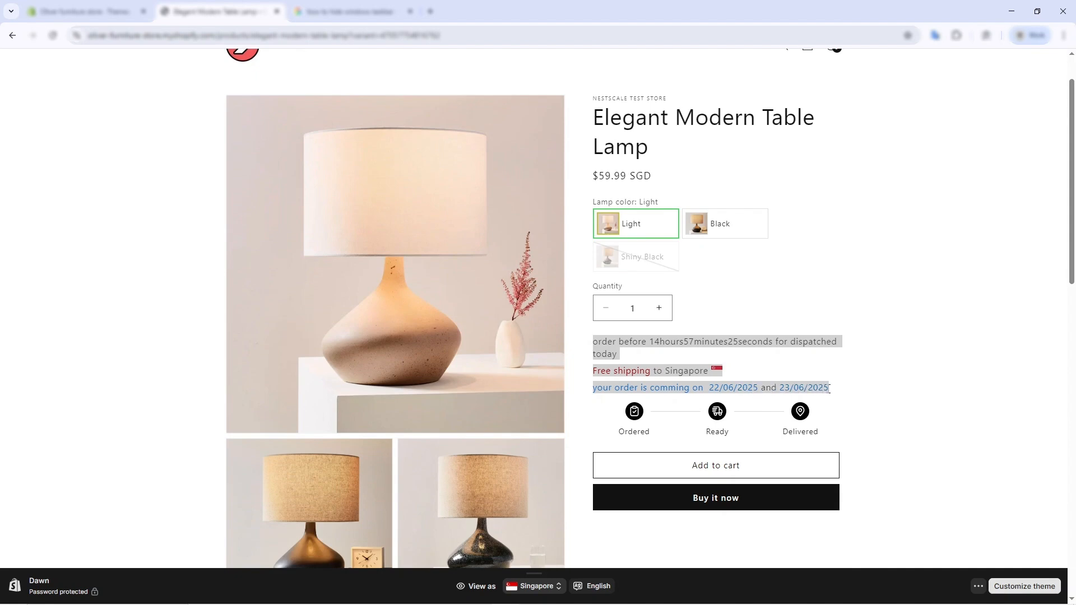